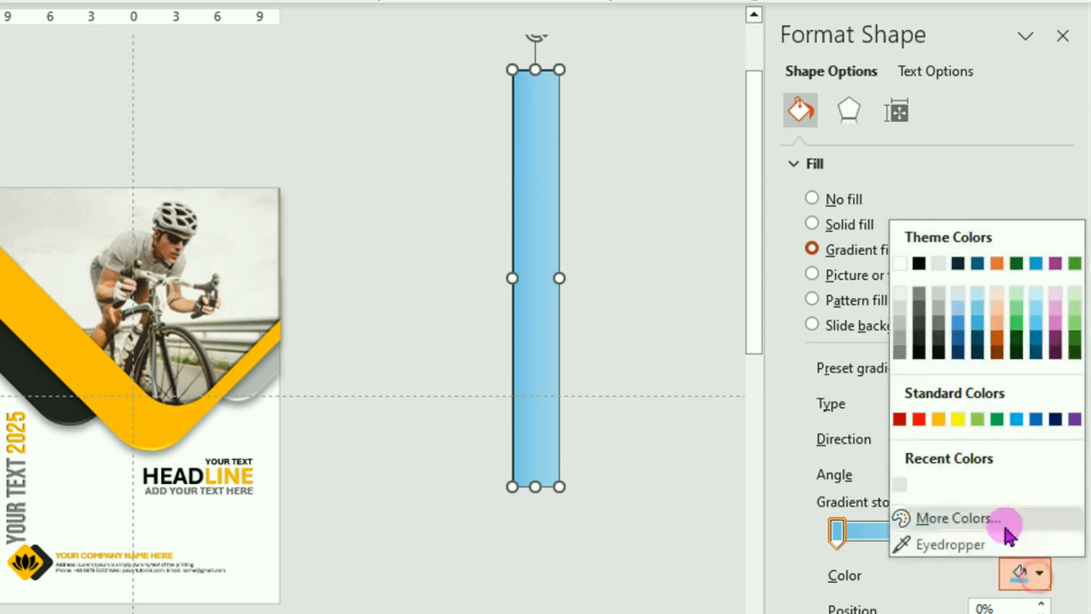
Set the strip's first gradient stop to dark grey
left_click(920, 325)
Make the second stop dark grey, the right end fully transparent and the dark end 85% transparent
left_click(1042, 574)
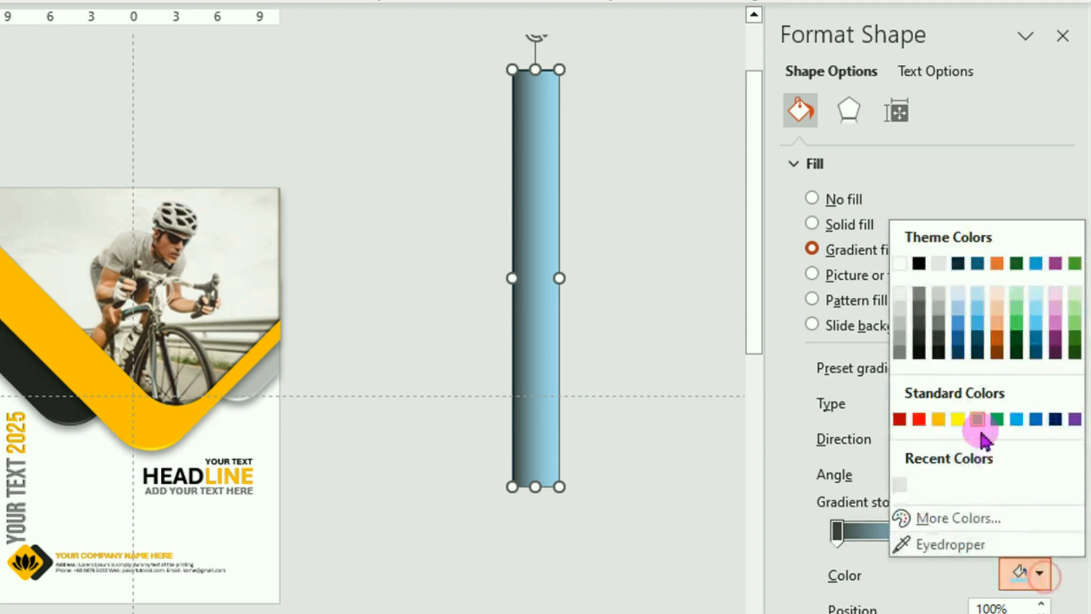
left_click(921, 325)
left_click(963, 531)
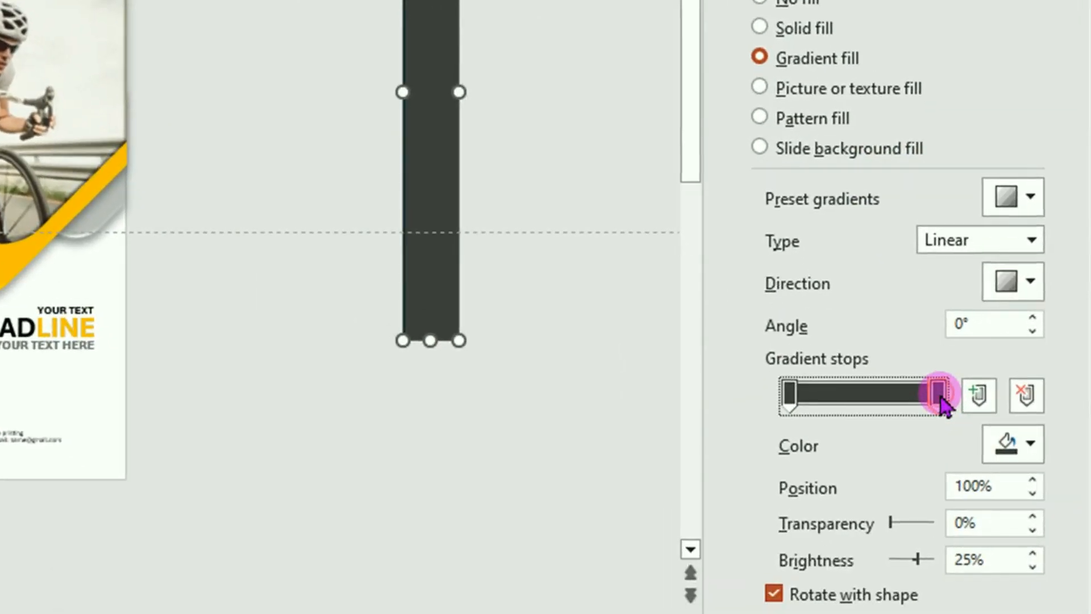
left_click(897, 520)
left_click_drag(891, 524, 986, 546)
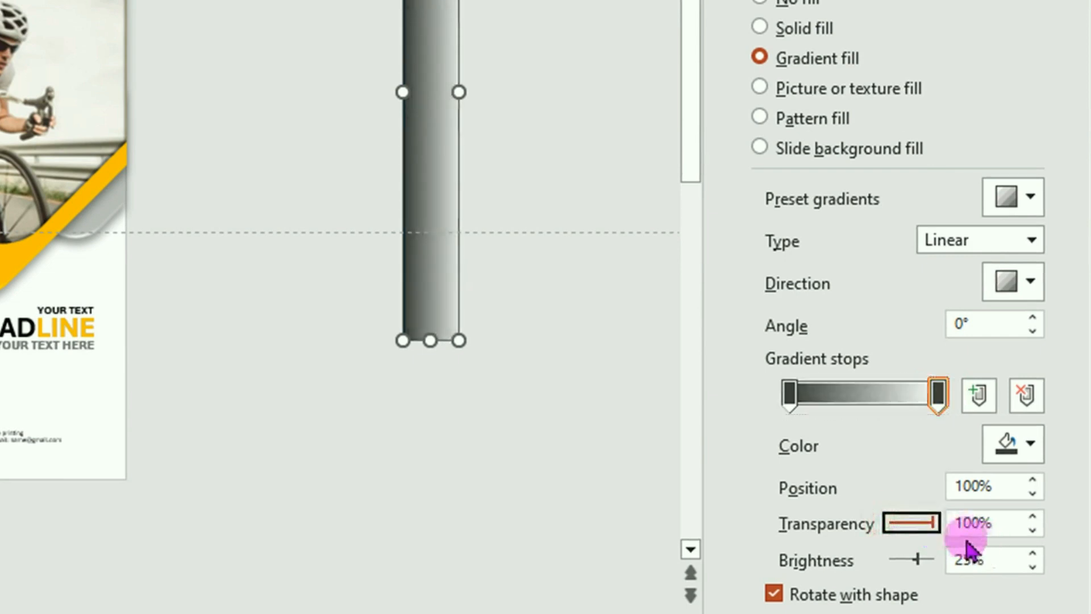
left_click(790, 394)
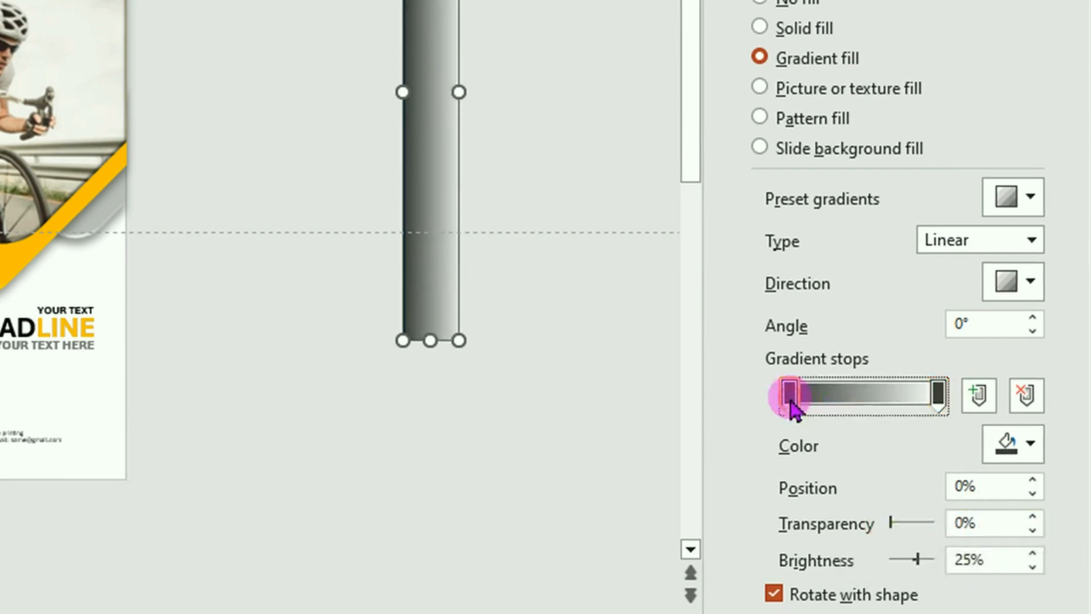
left_click(892, 520)
left_click_drag(893, 524, 928, 534)
Remove the strip's outline and lay it along the cover's left edge
left_click_drag(444, 43, 159, 36)
left_click_drag(757, 488, 760, 477)
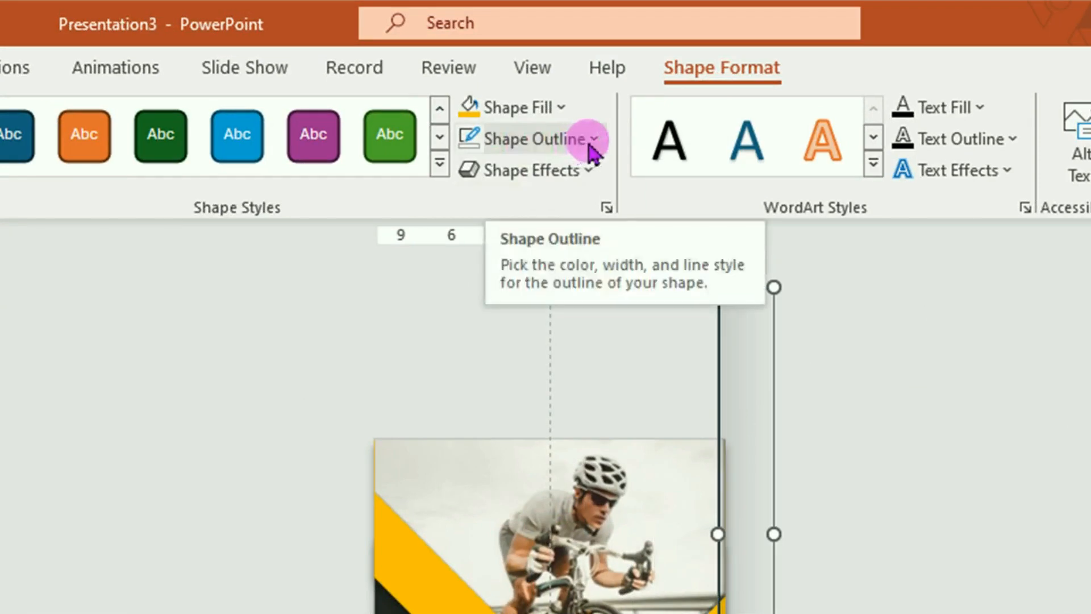
left_click(593, 142)
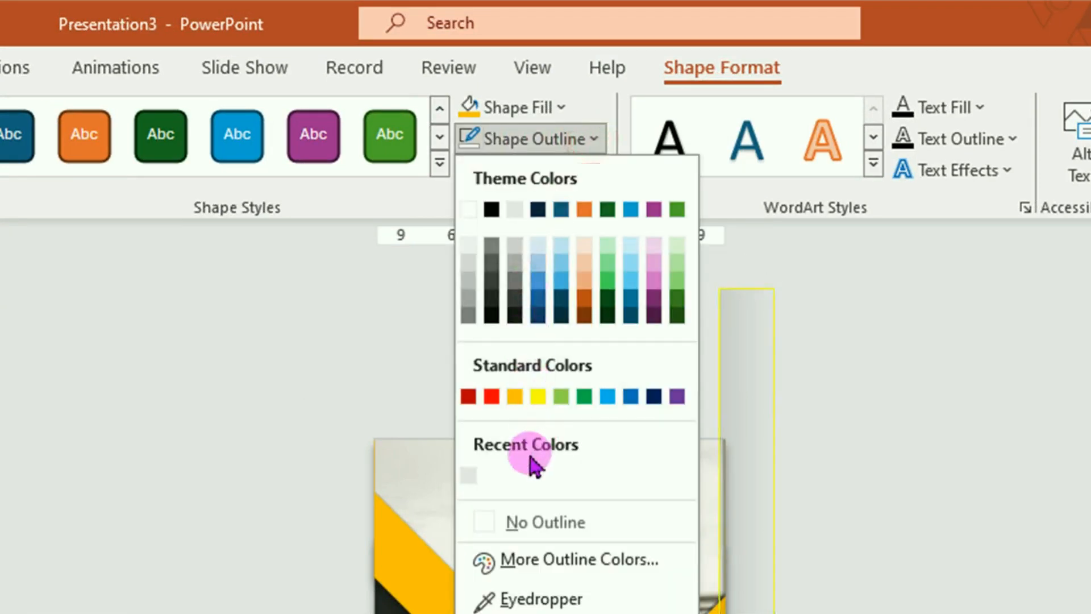
left_click(526, 529)
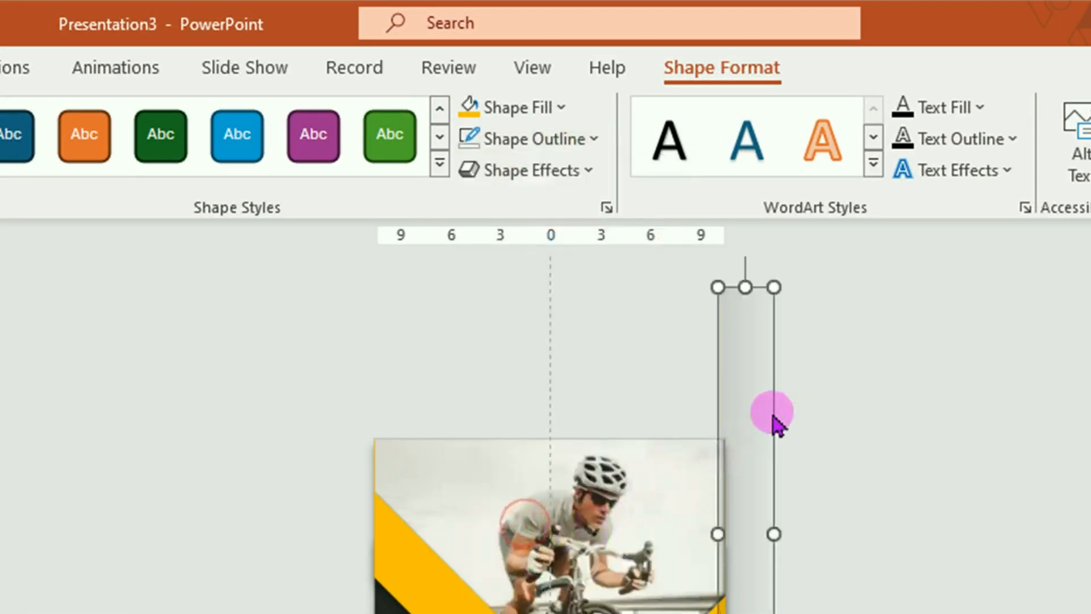
left_click_drag(751, 422, 478, 613)
left_click_drag(477, 474, 425, 428)
left_click_drag(425, 192, 427, 192)
left_click(963, 275)
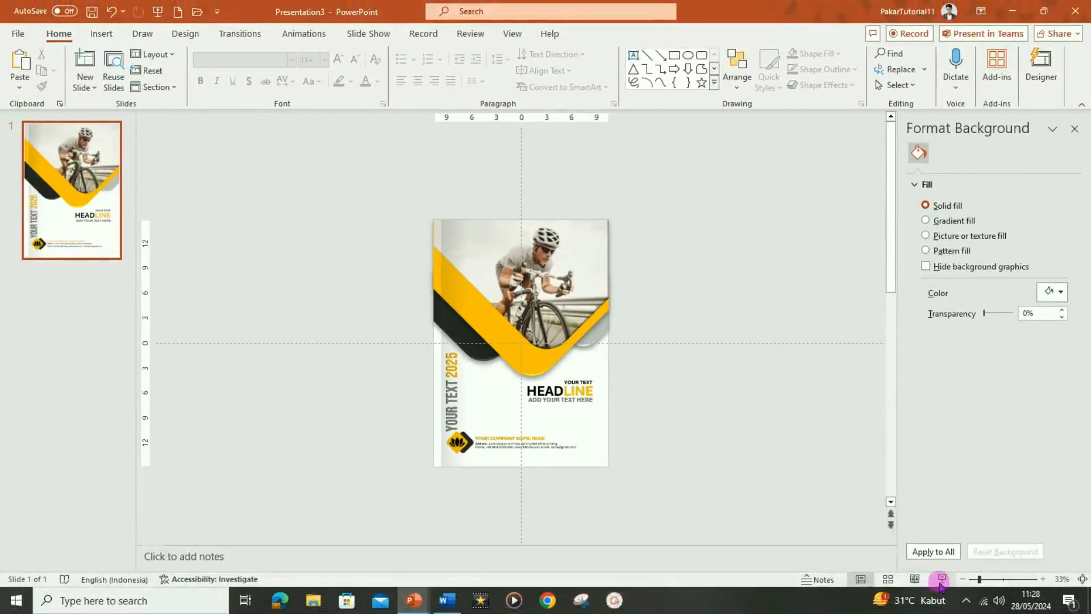
Preview the cover as a slide show, then choose JPEG as the export file type
left_click(941, 580)
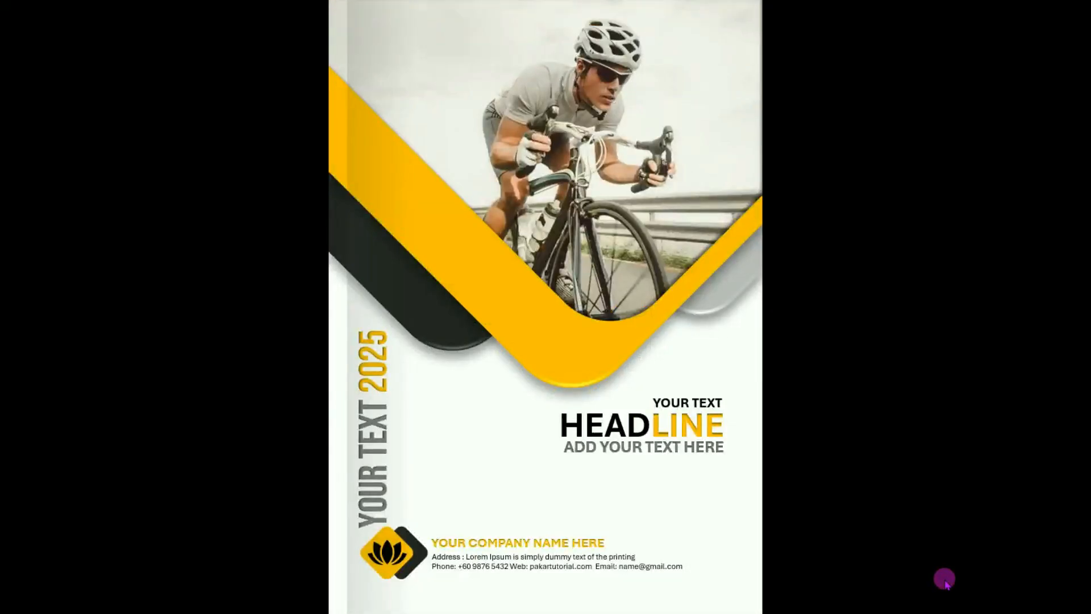
key("Escape")
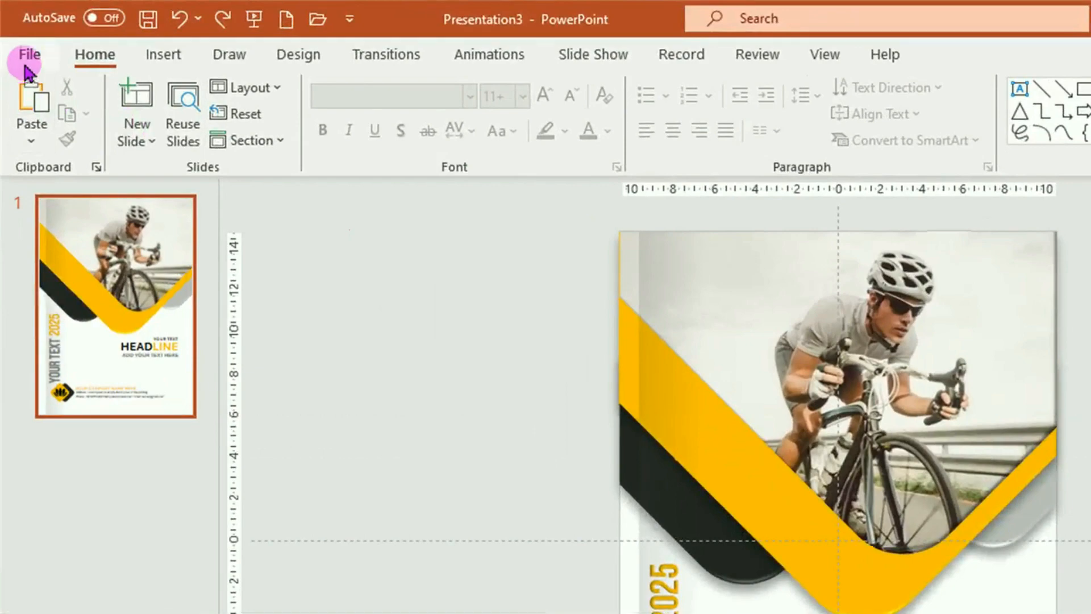
left_click(29, 55)
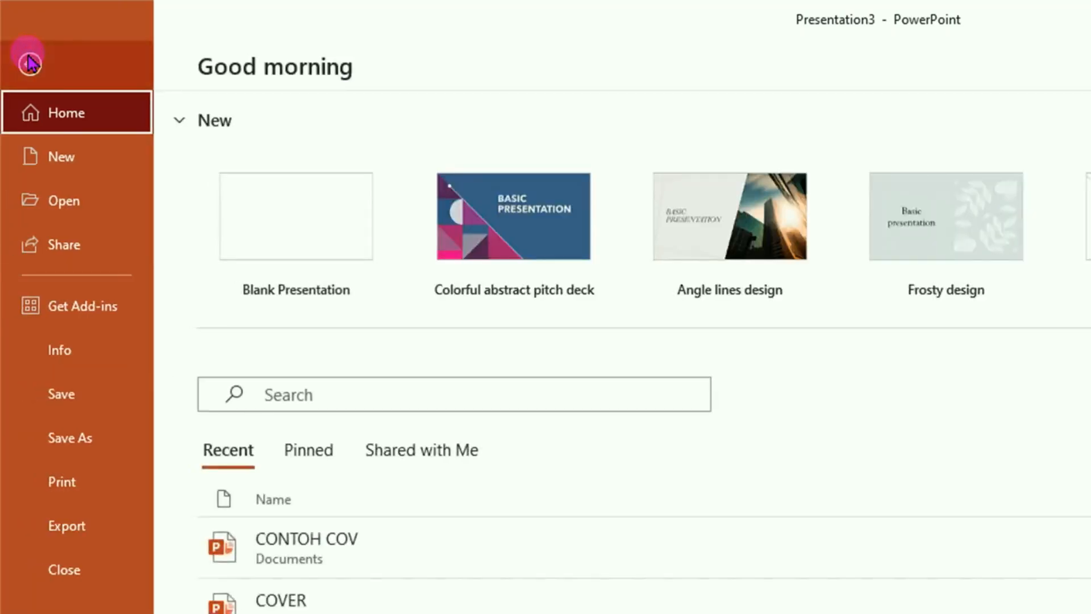
left_click(78, 530)
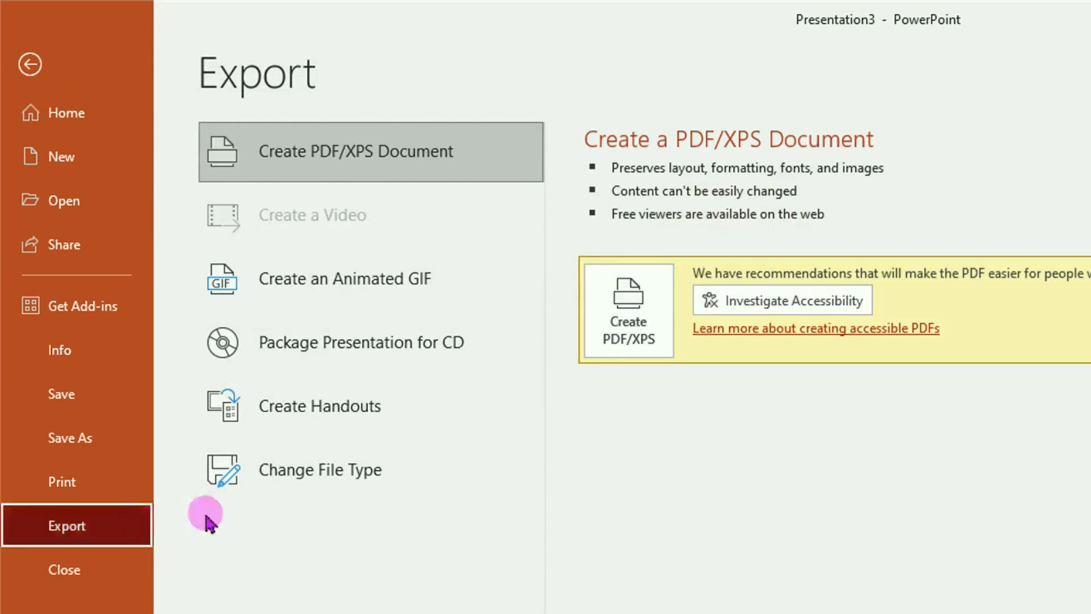
left_click(316, 476)
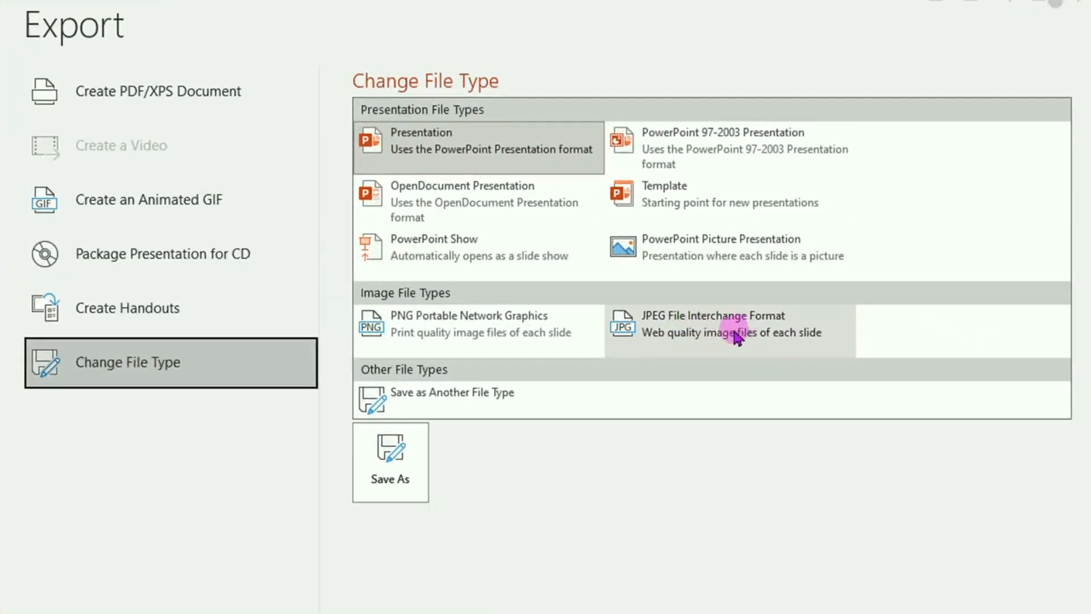
left_click(694, 329)
Save just the current slide as the JPEG 'COVER OK' in Documents
left_click(406, 483)
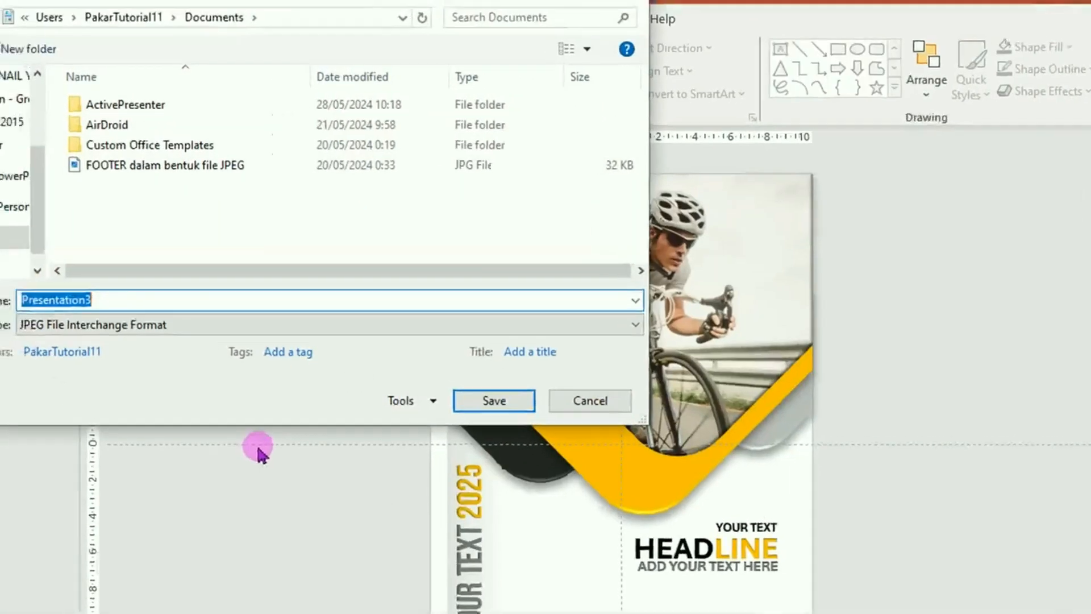
type("COVER OK")
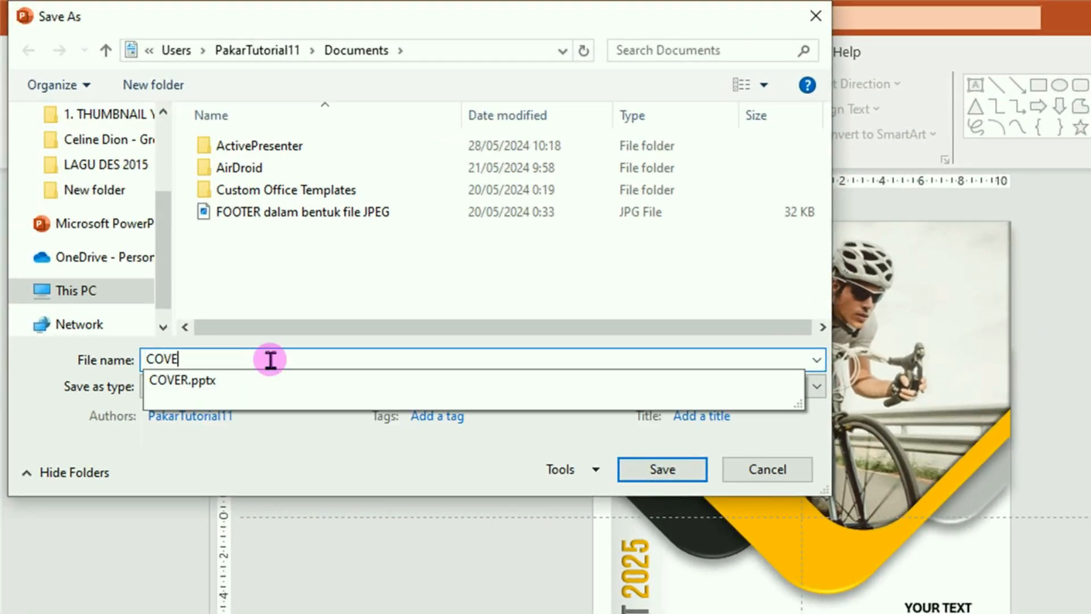
left_click(666, 473)
left_click(657, 471)
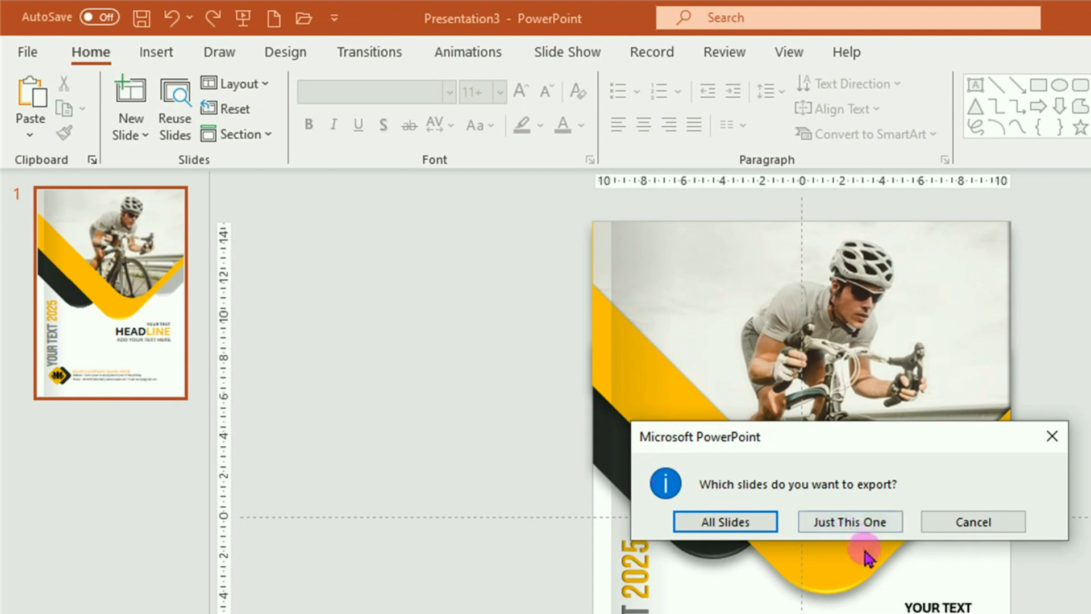
left_click(851, 521)
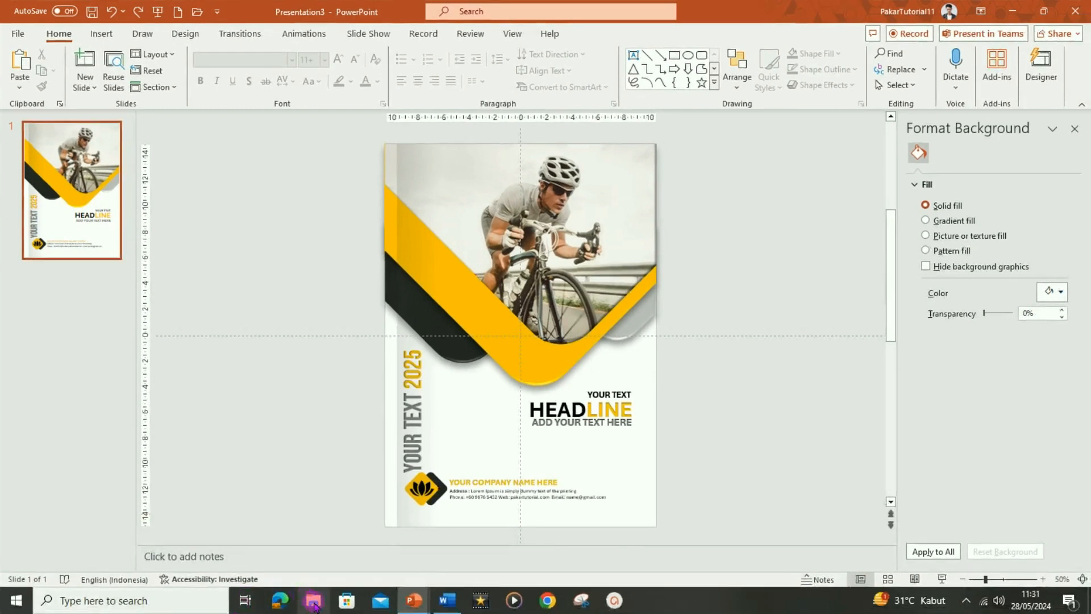
left_click(313, 602)
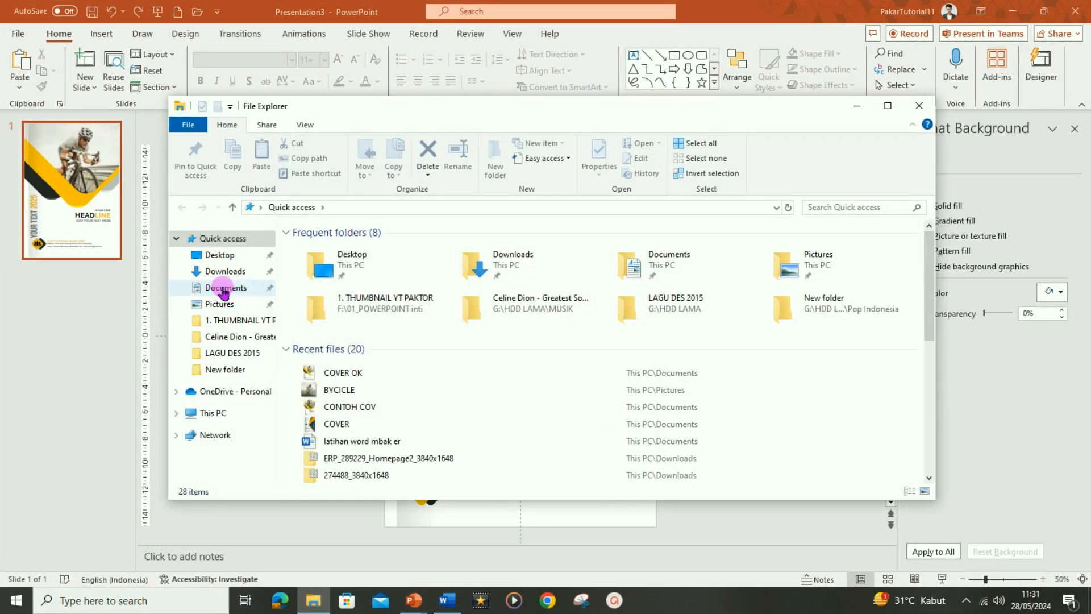
left_click(224, 288)
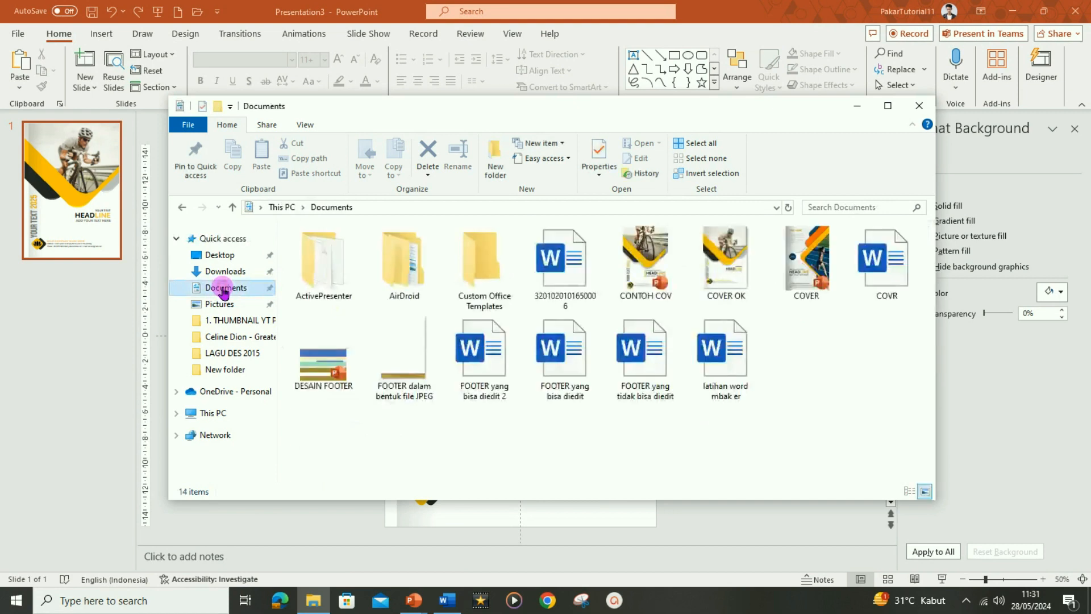
double_click(719, 259)
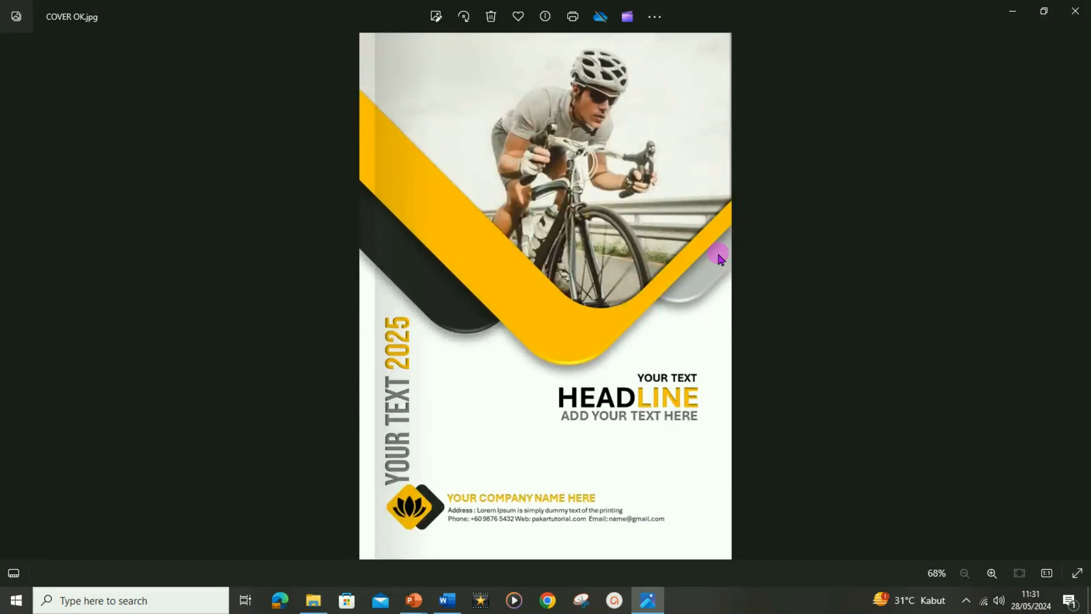
left_click(1078, 10)
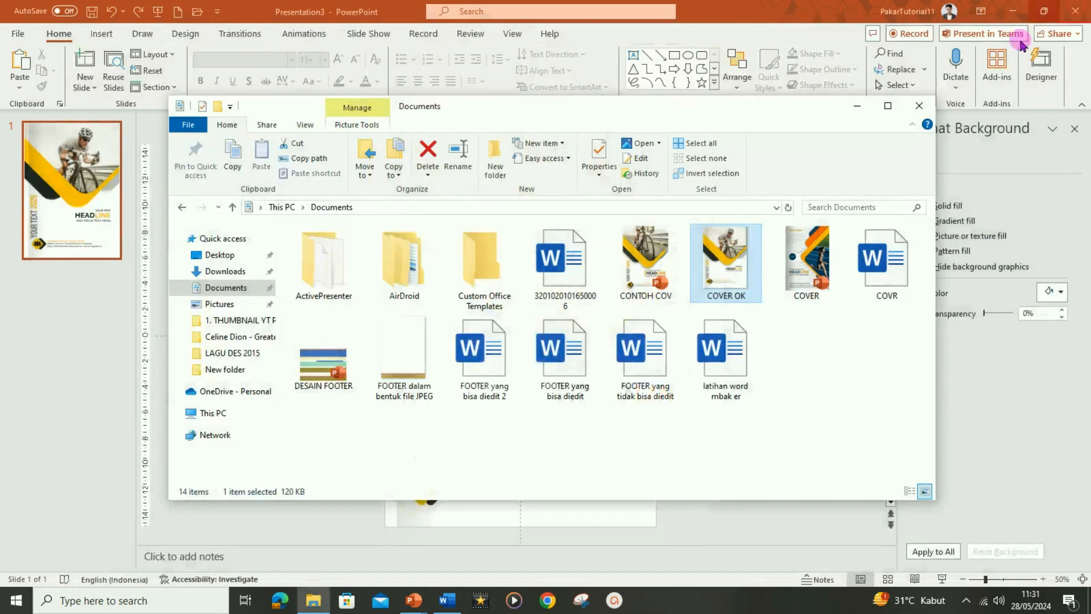
left_click(289, 530)
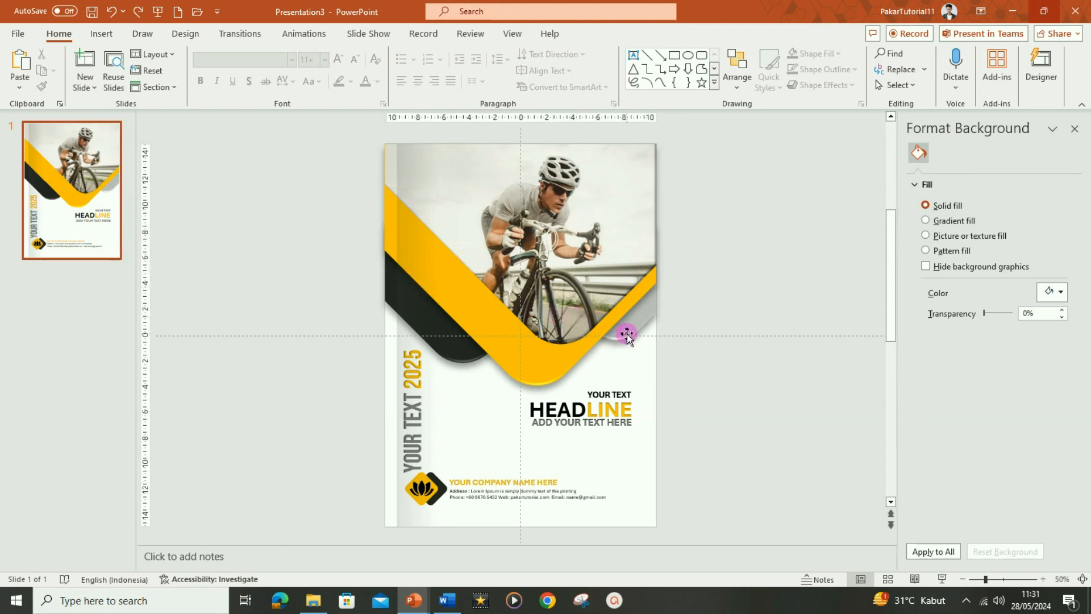
Select every cover object, group them into a single object and copy it
scroll(628, 334, "down", 3)
left_click_drag(327, 499, 729, 89)
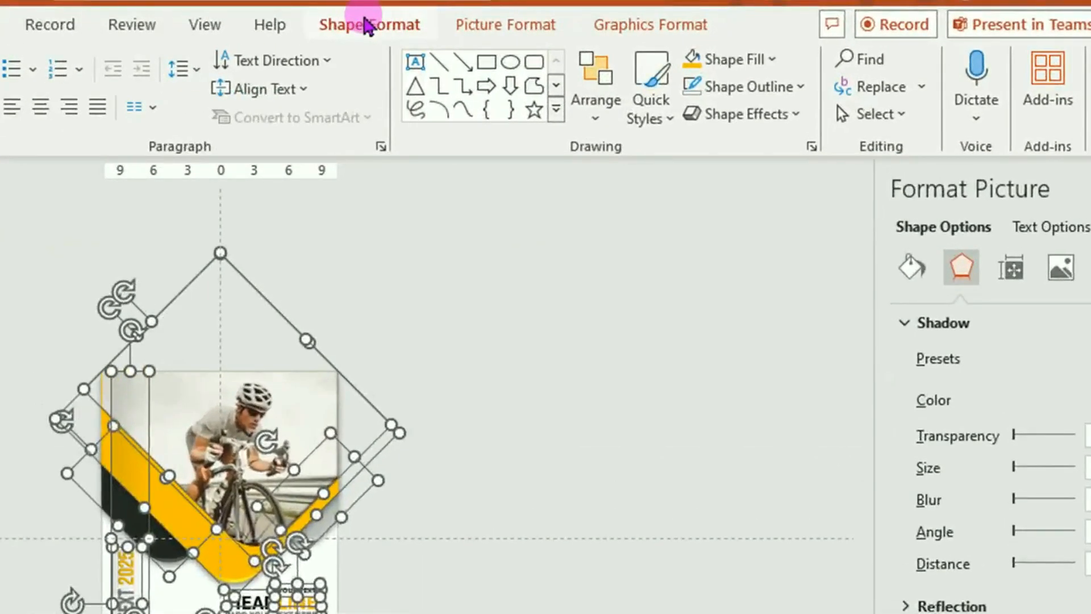
left_click(366, 27)
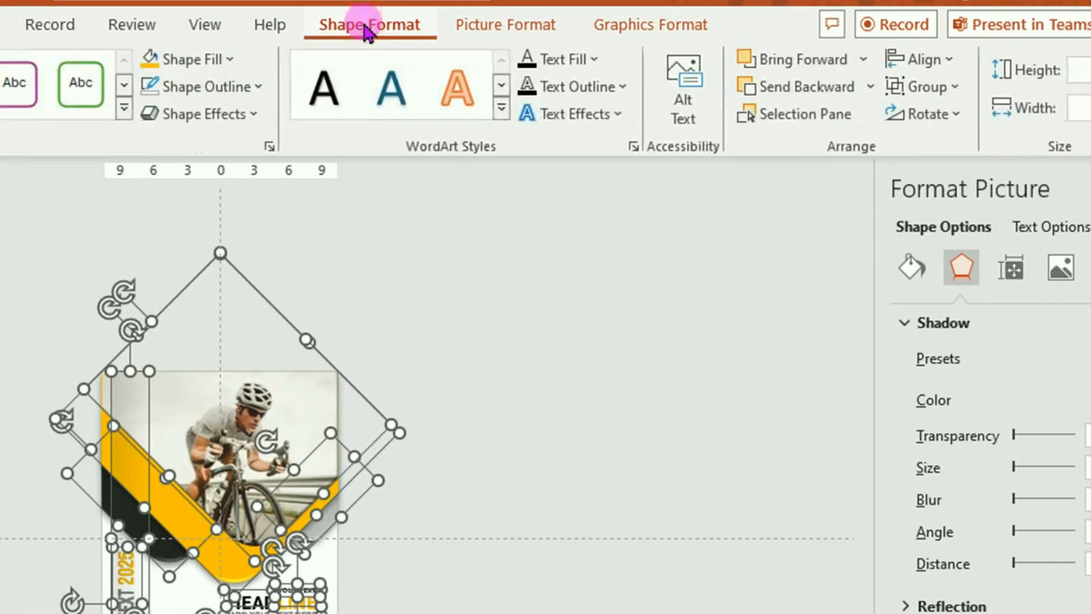
left_click(932, 87)
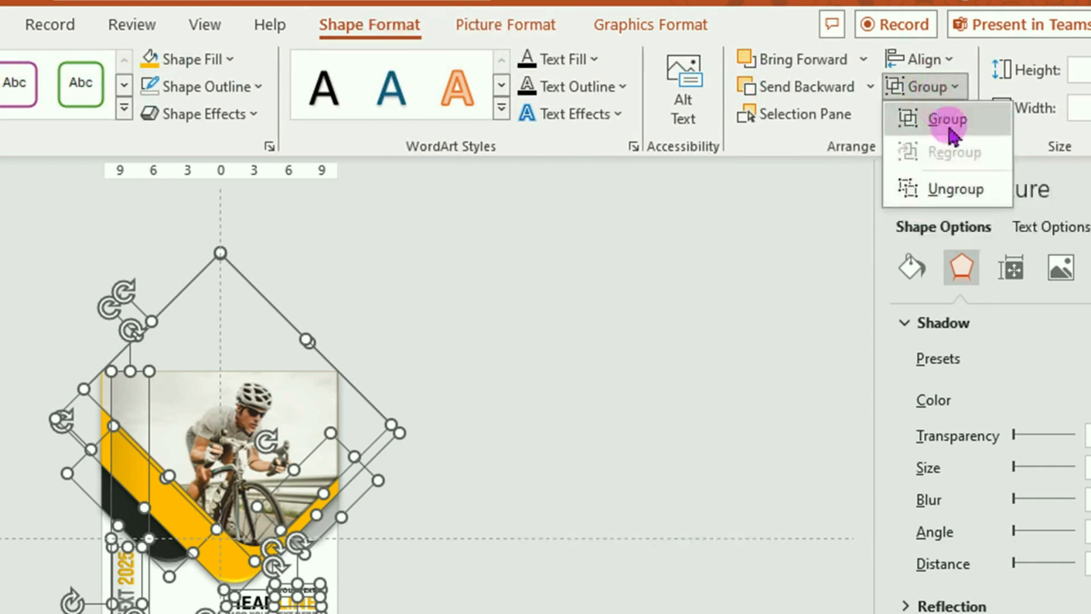
left_click(933, 120)
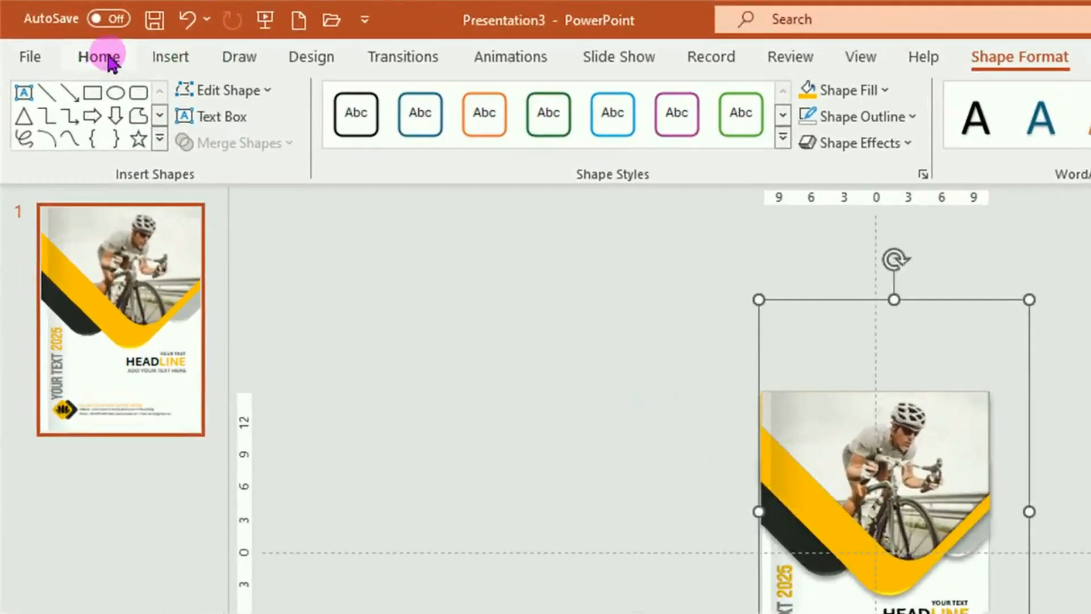
left_click(64, 35)
left_click(70, 119)
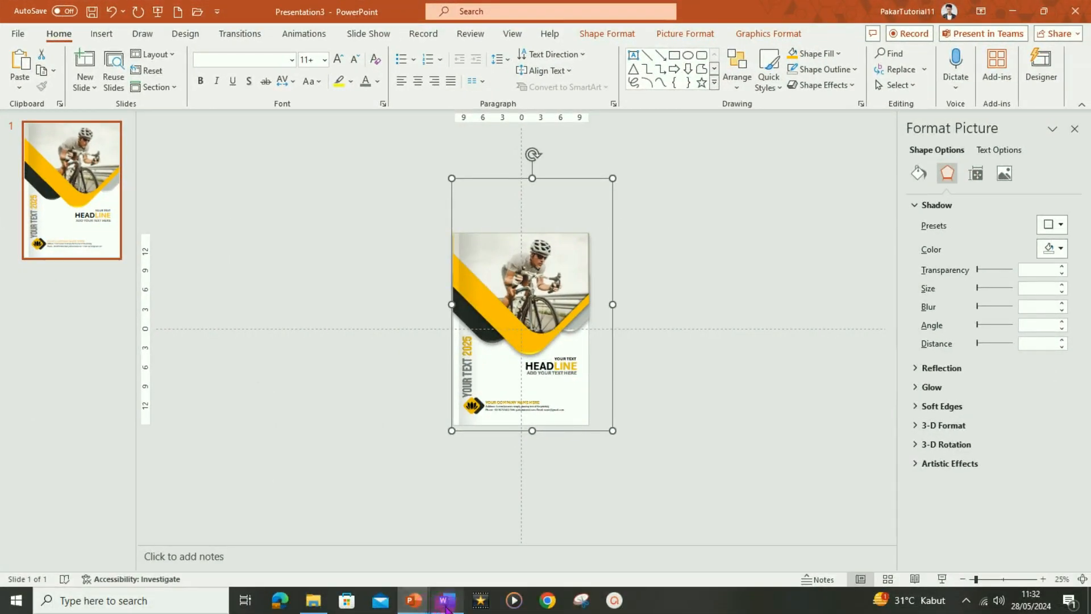
In the Word document, add blank lines until a second page appears, then return to page 1
mouse_move(449, 607)
left_click(451, 548)
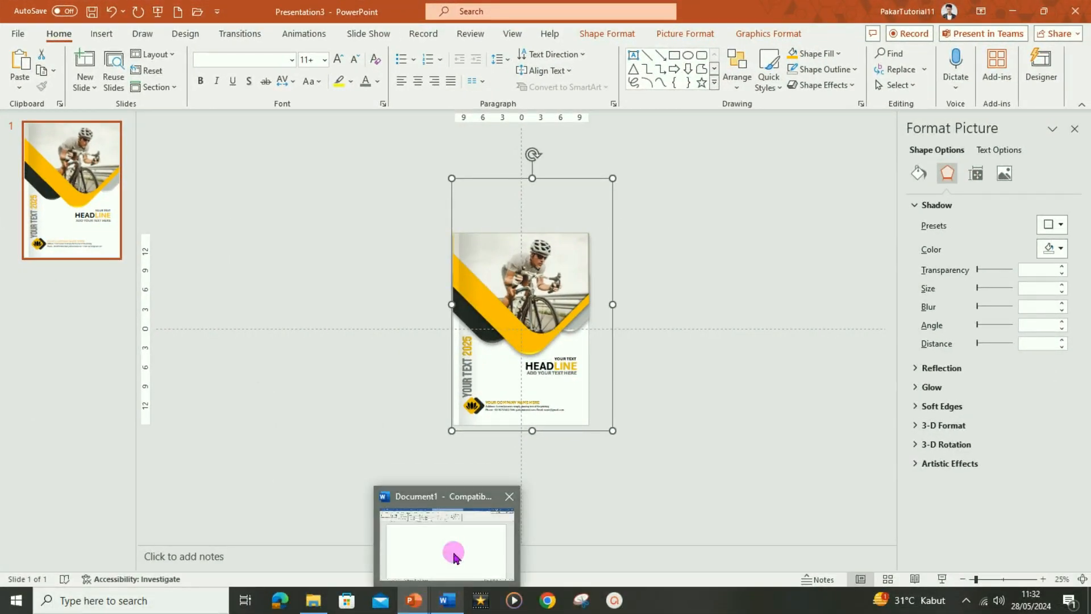
scroll(465, 322, "down", 12)
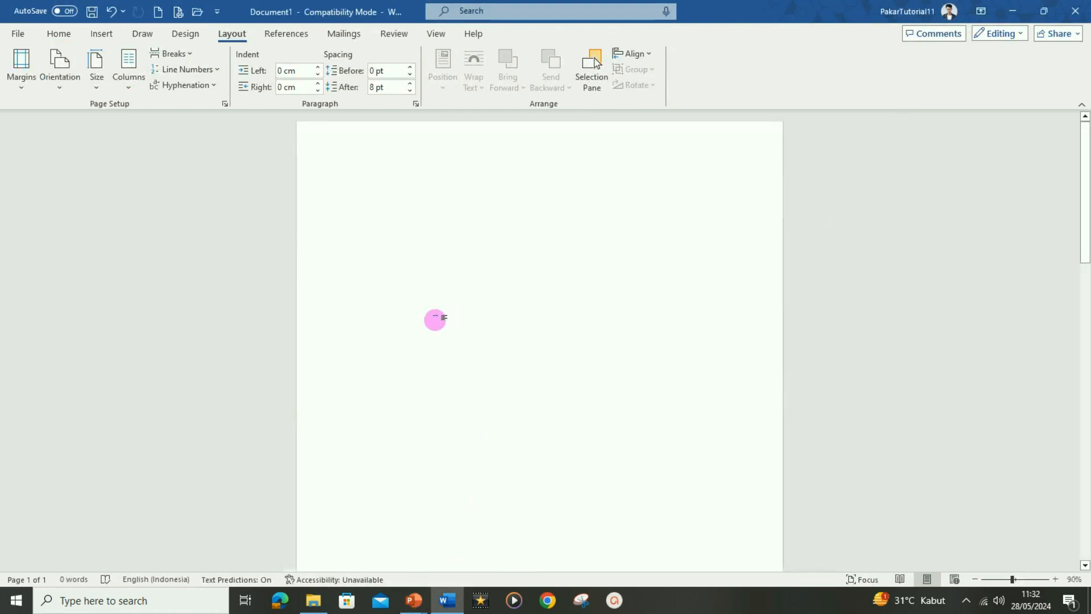
scroll(465, 322, "down", 2)
key("Return")
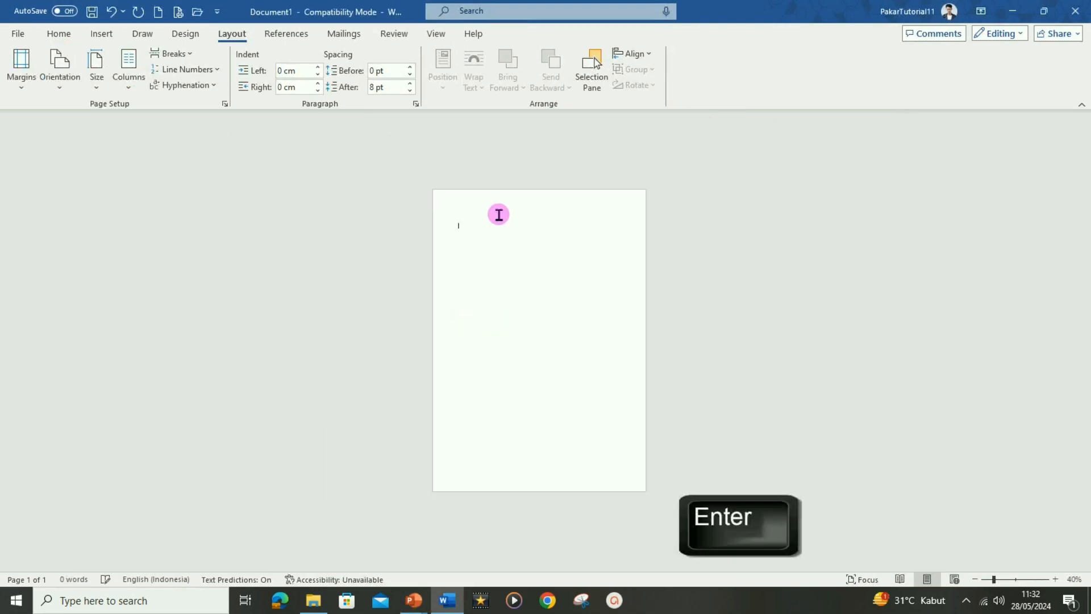
key("Return")
key("Return")
key("Return")
key("Return")
key("Return")
key("Return")
key("Return")
key("Return")
key("Return")
key("Return")
scroll(548, 230, "up", 4)
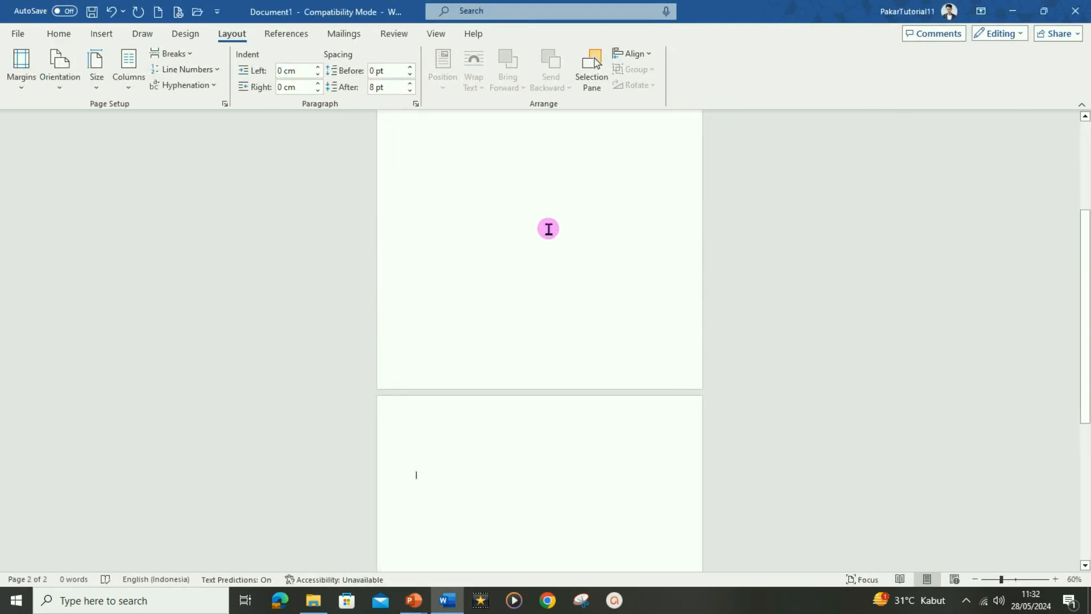
scroll(549, 230, "up", 6)
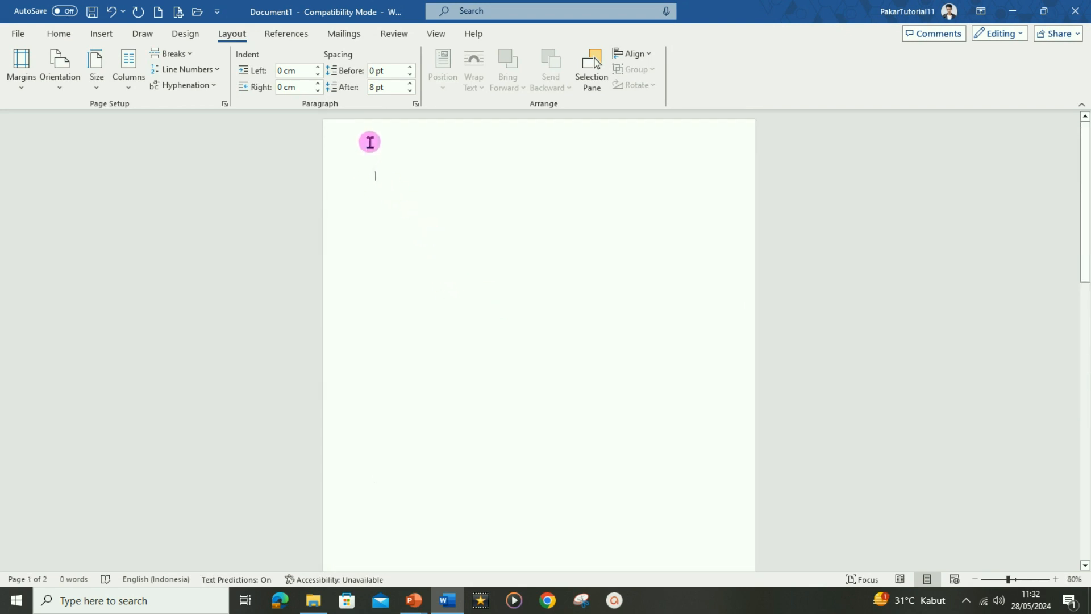
Paste the copied cover design onto the first page
key("ctrl+v")
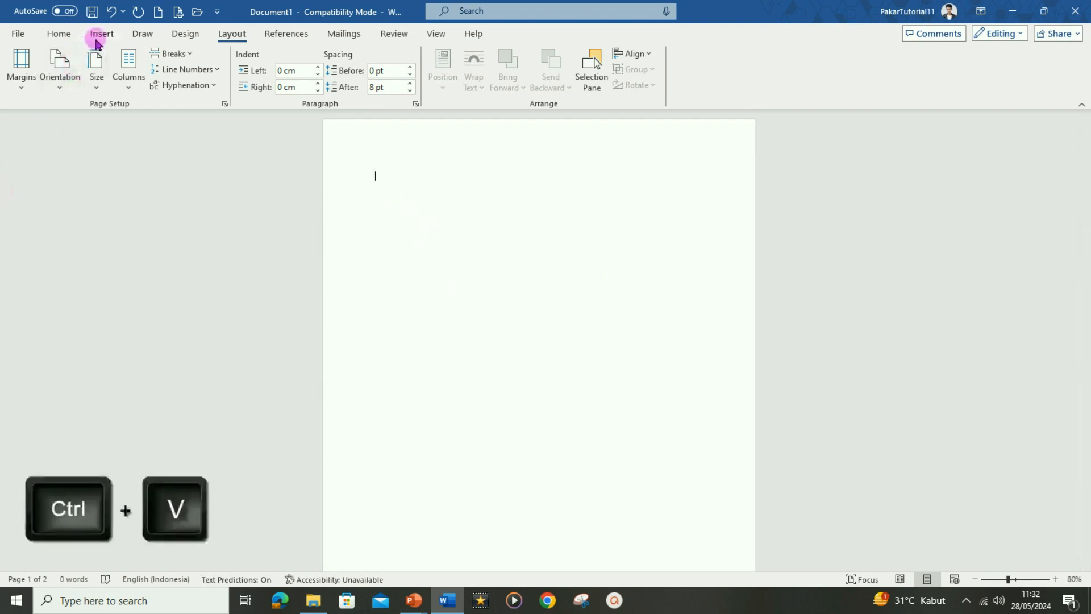
left_click(59, 34)
left_click(17, 66)
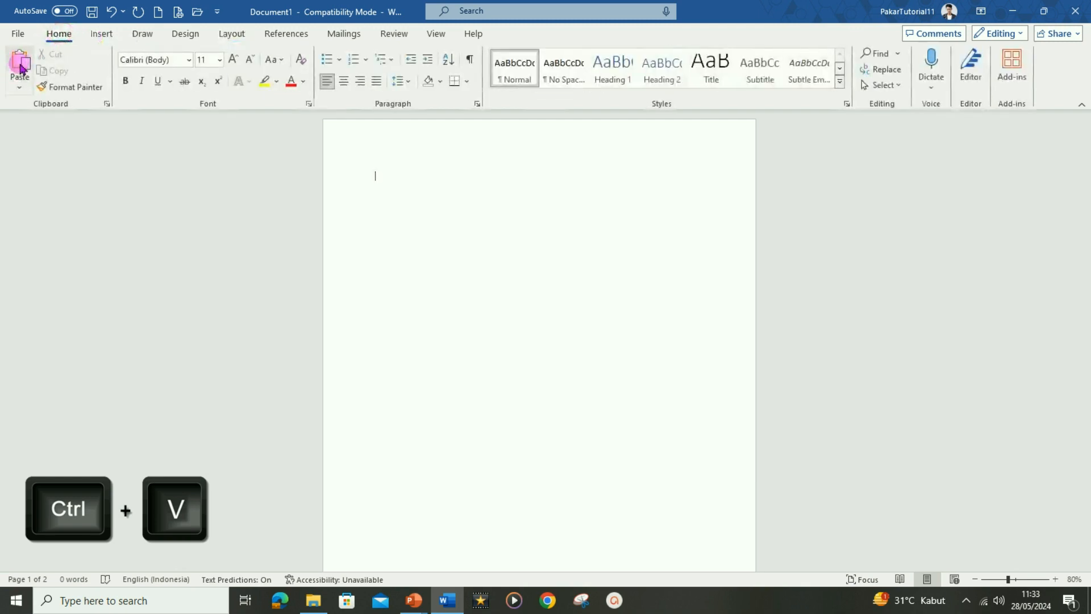
left_click(21, 62)
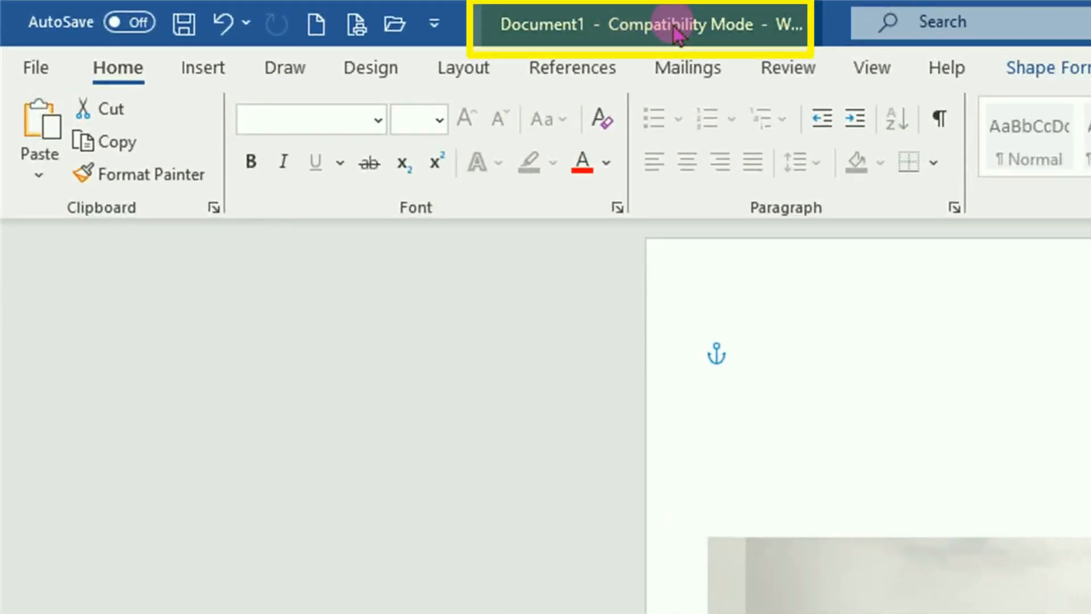
Convert Document1 from Compatibility Mode to the newest Word format from File > Info
left_click(35, 69)
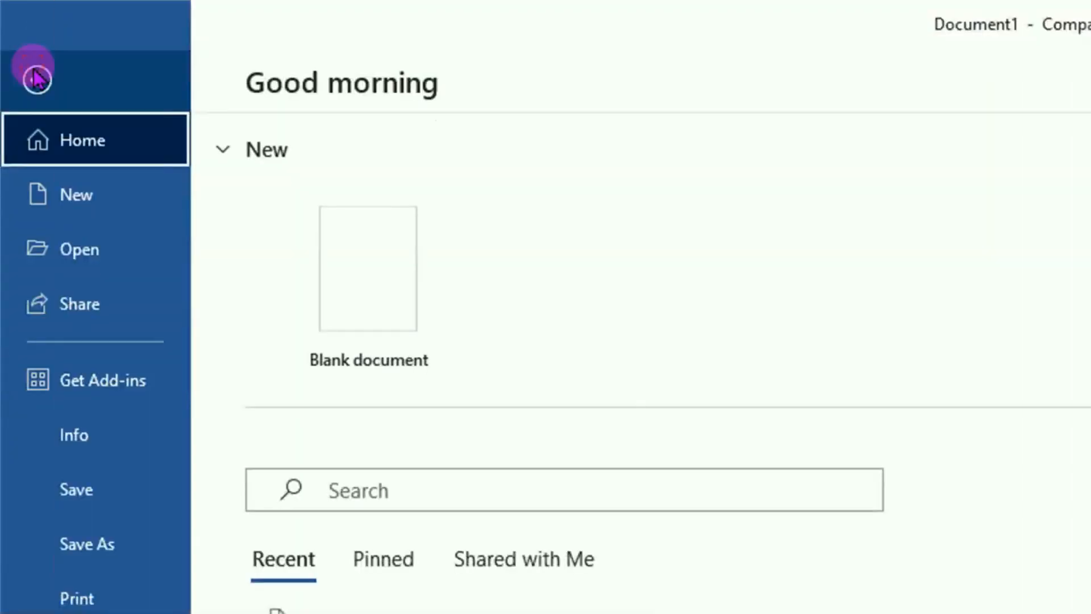
left_click(89, 438)
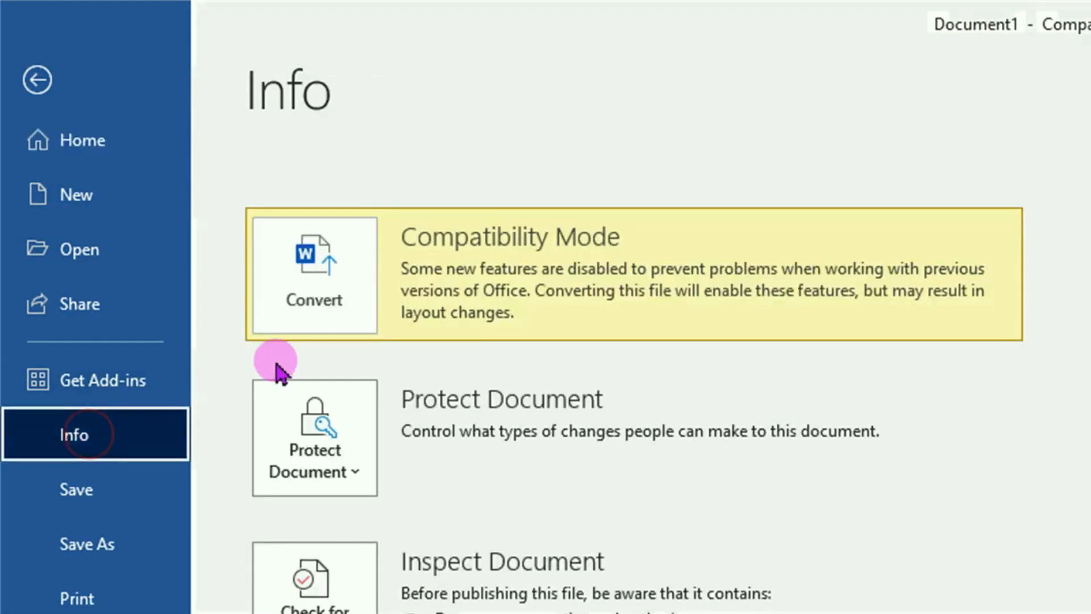
left_click(316, 299)
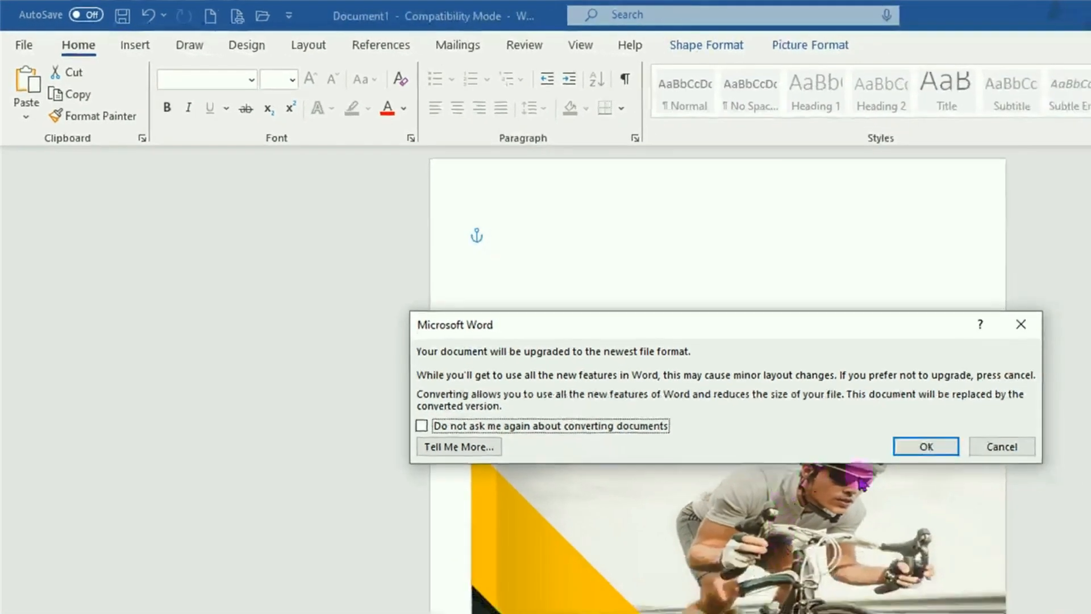
left_click(924, 448)
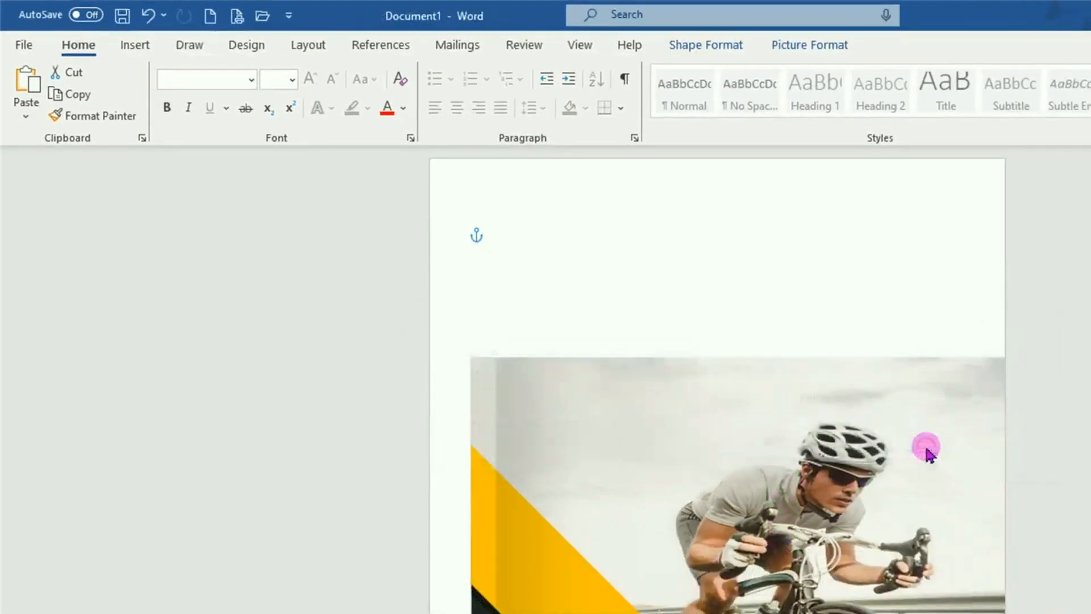
Move the cover to the page's top-left corner and check the result in Focus view
left_click_drag(599, 466, 563, 317)
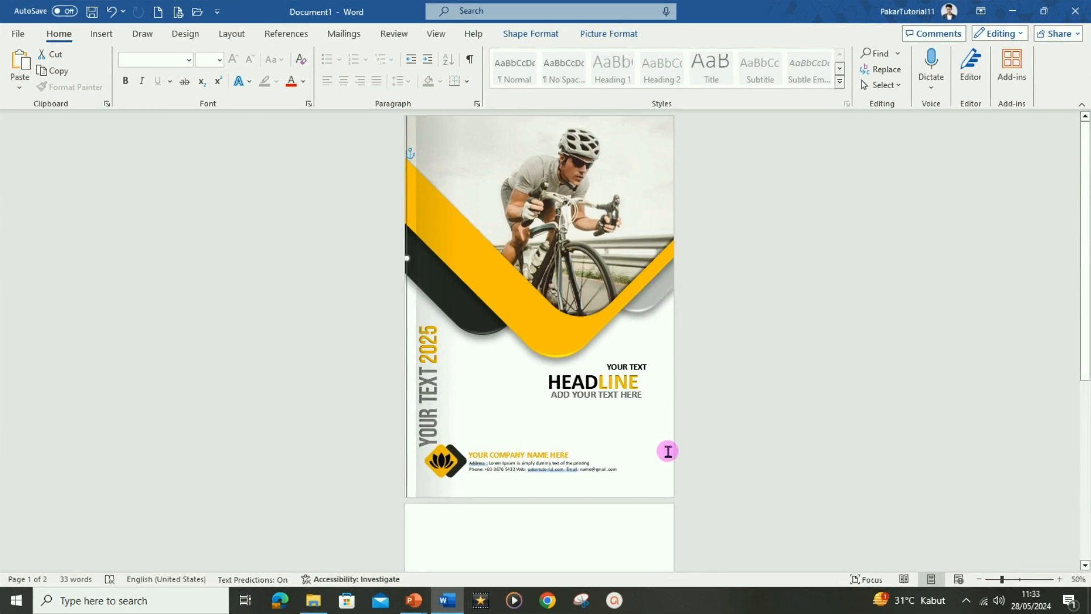
left_click(668, 450)
left_click(437, 34)
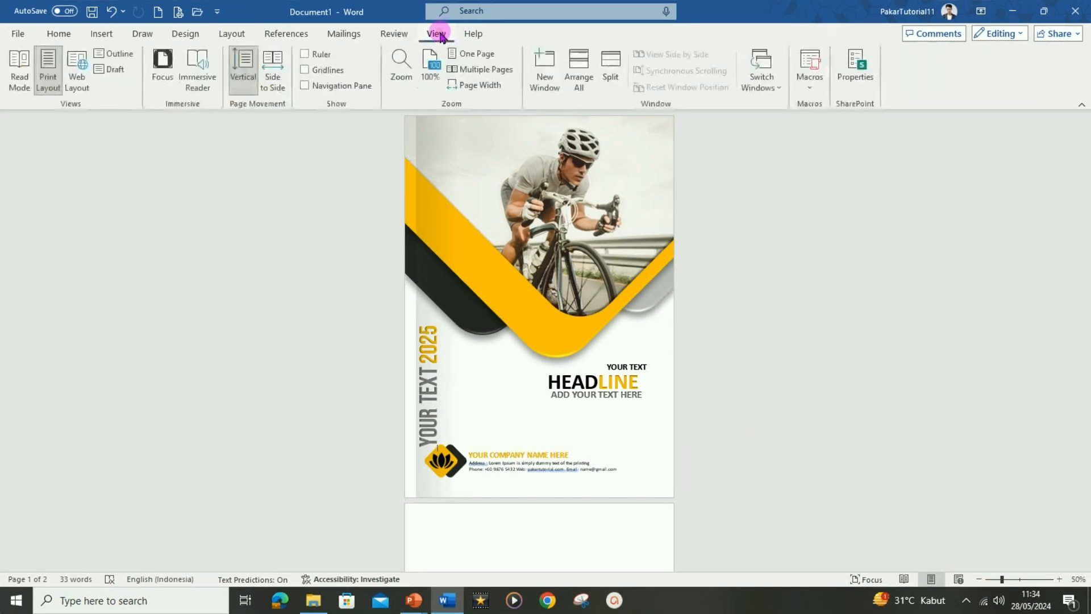
left_click(163, 58)
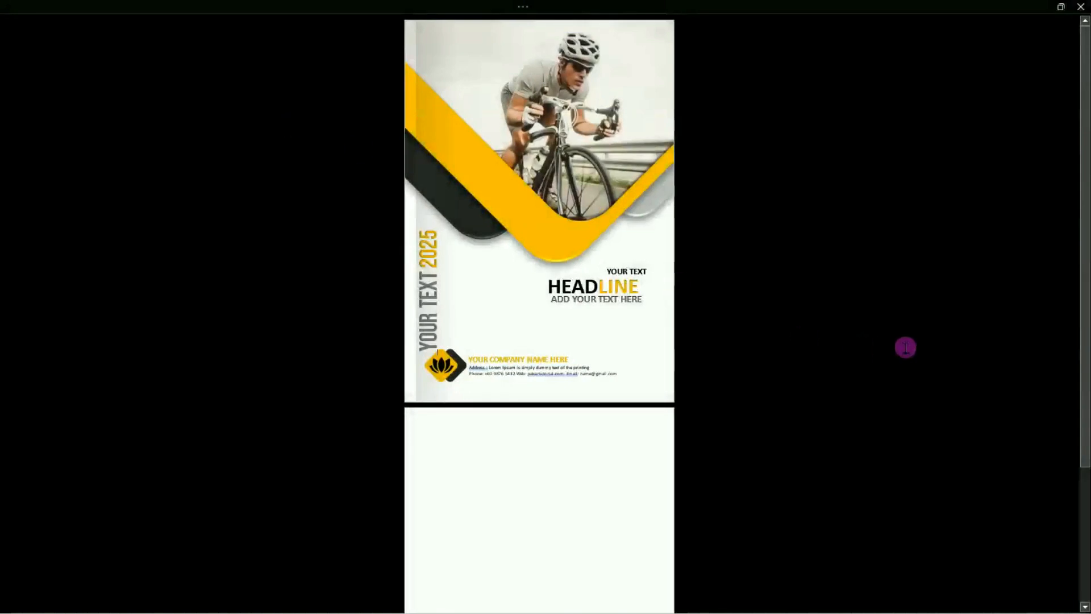
scroll(907, 347, "up", 4)
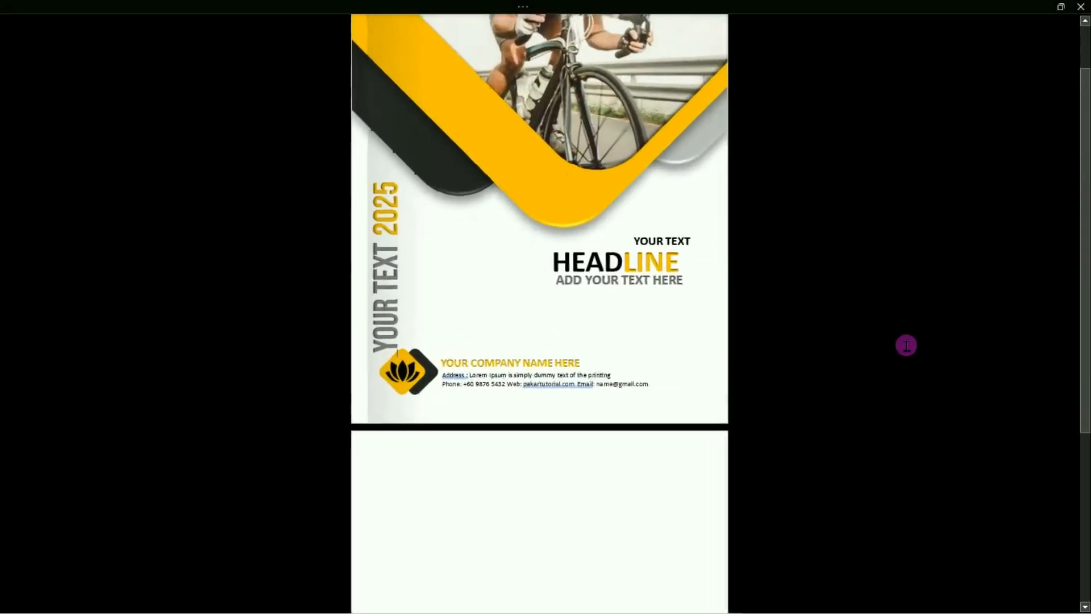
key("Escape")
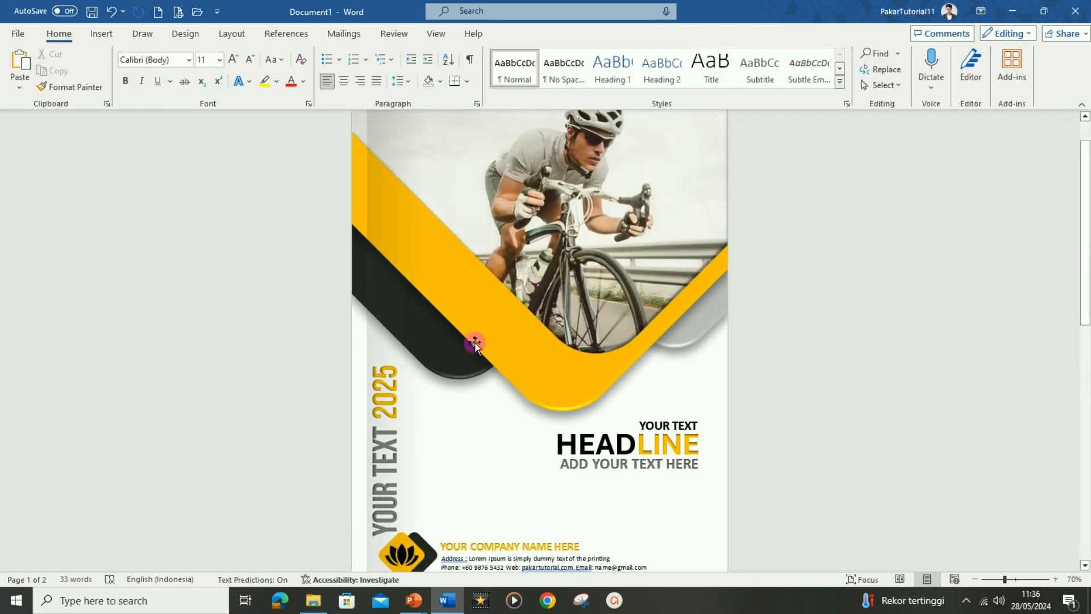
Recolour the chevron band from yellow to coral using the Standard palette in More Fill Colors
left_click(492, 314)
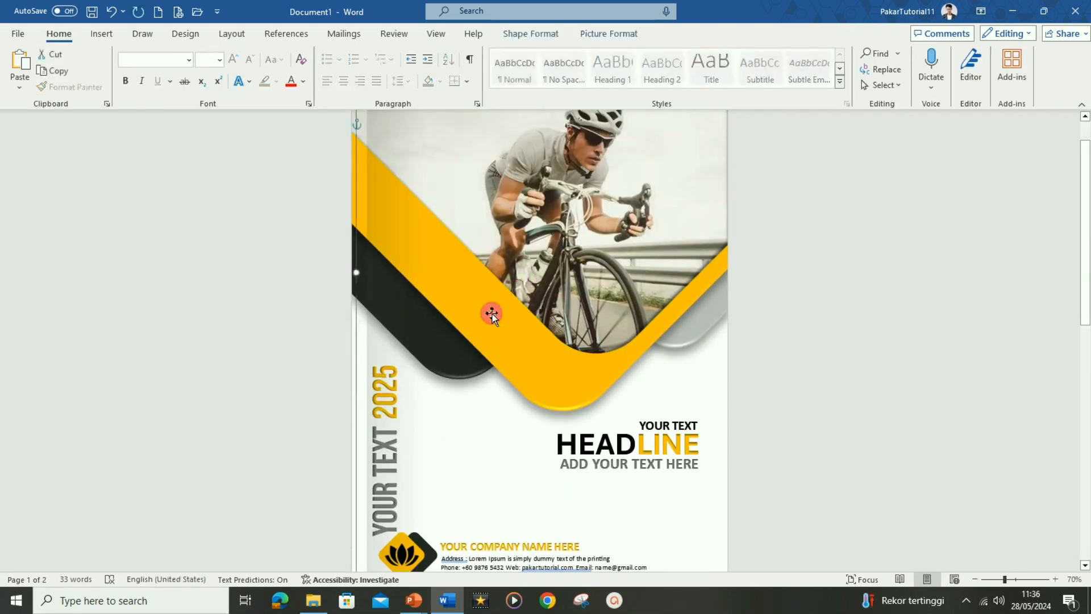
left_click(492, 313)
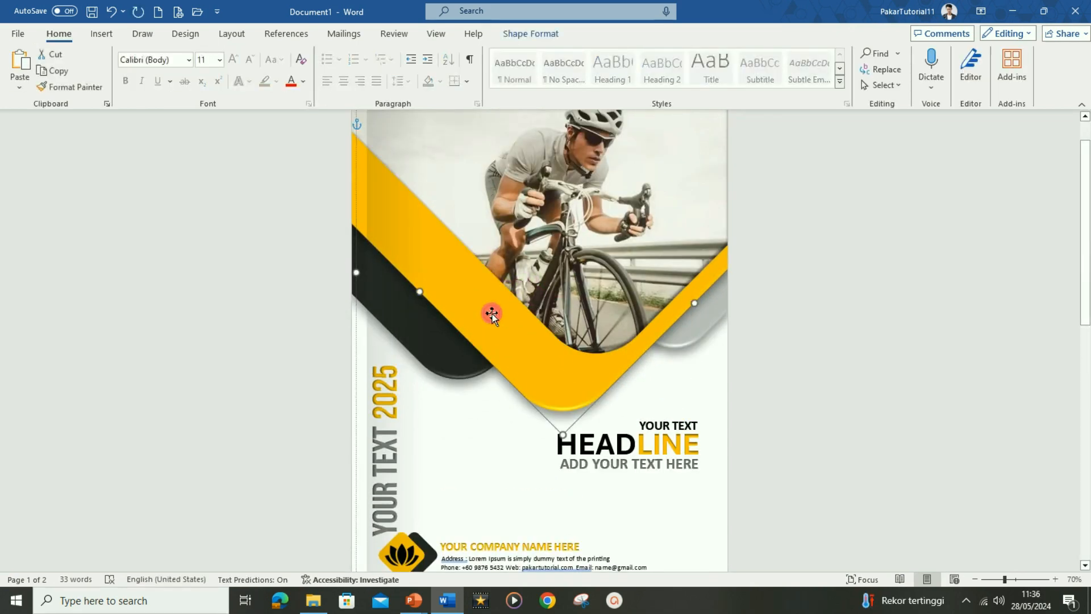
left_click(528, 36)
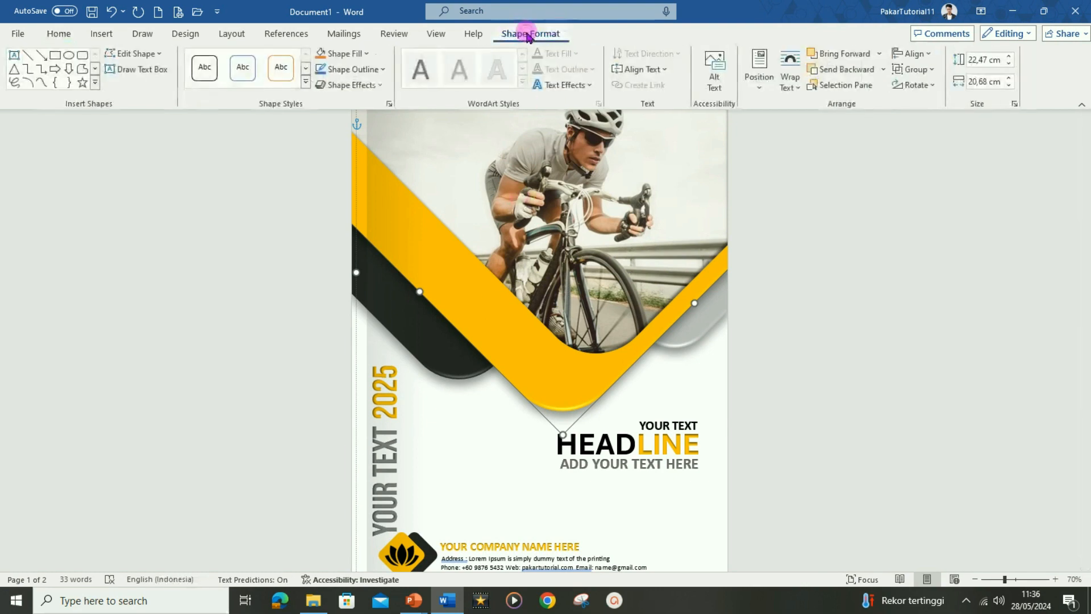
left_click(365, 53)
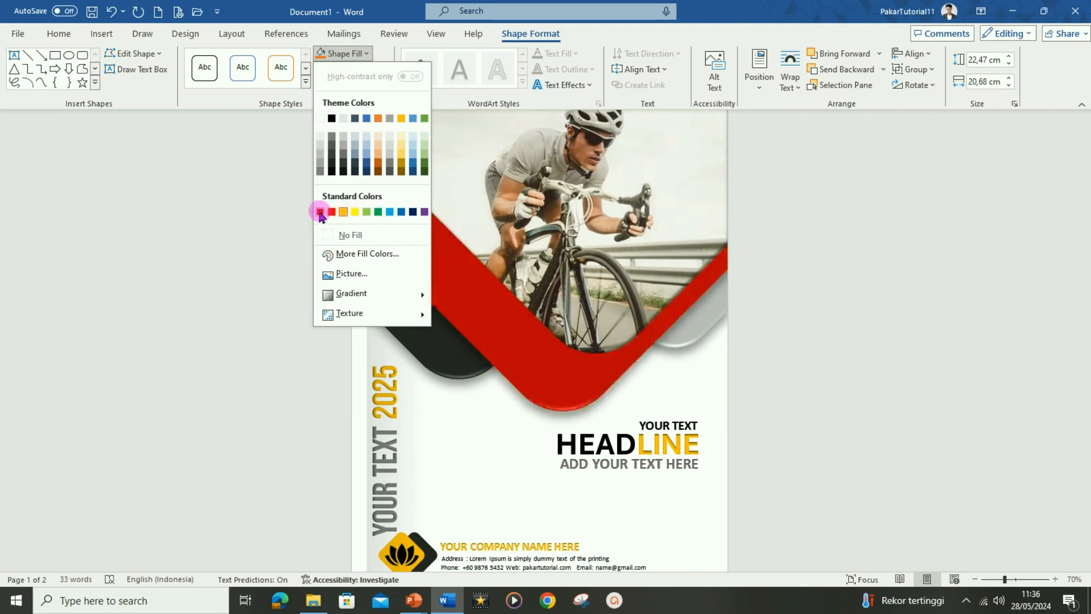
left_click(368, 256)
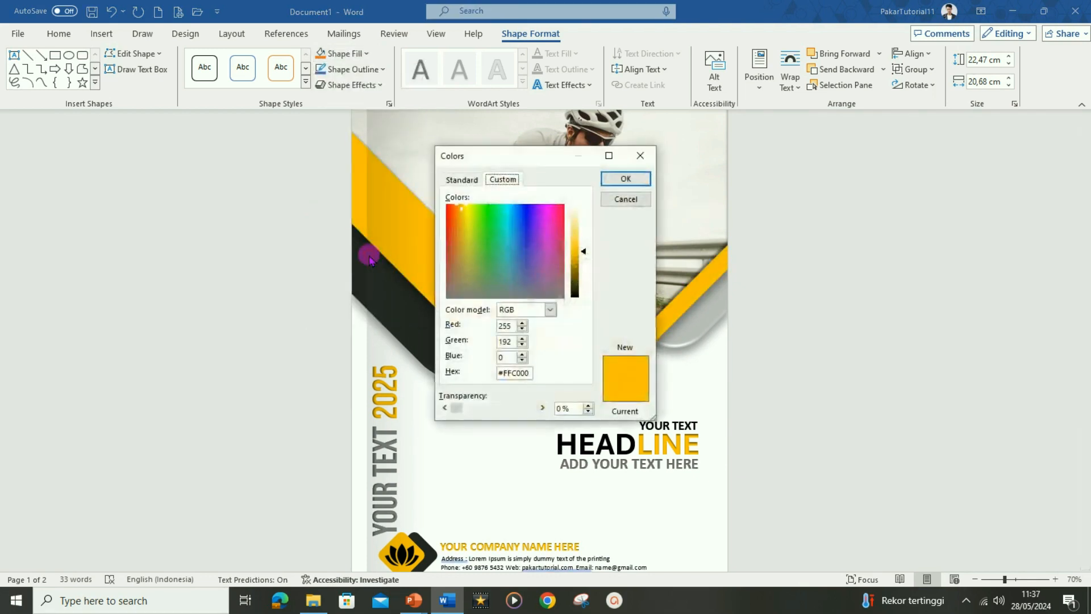
left_click(461, 180)
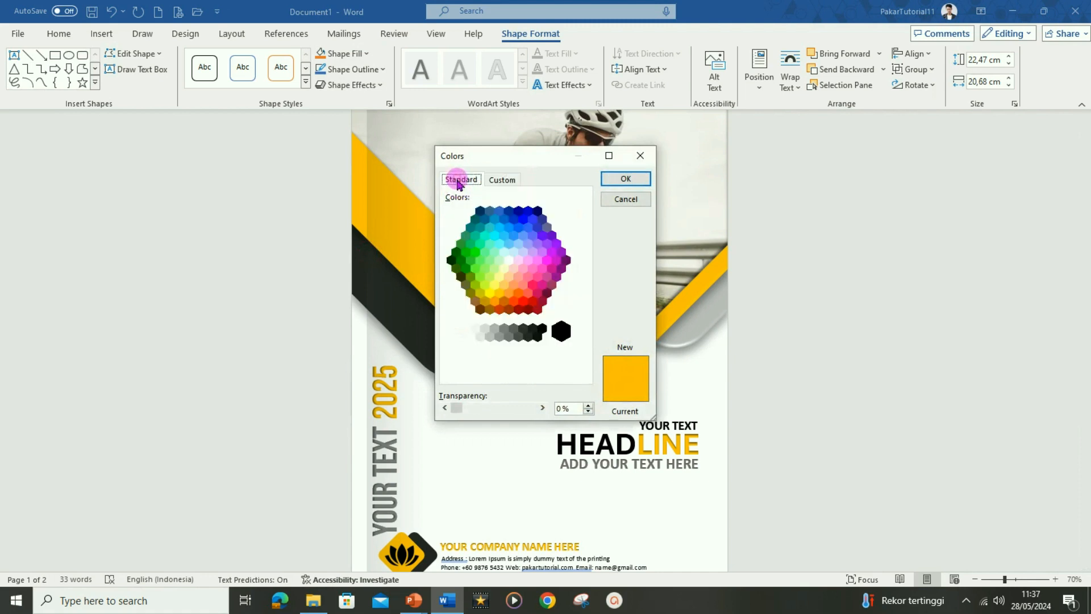
left_click(528, 294)
left_click(637, 181)
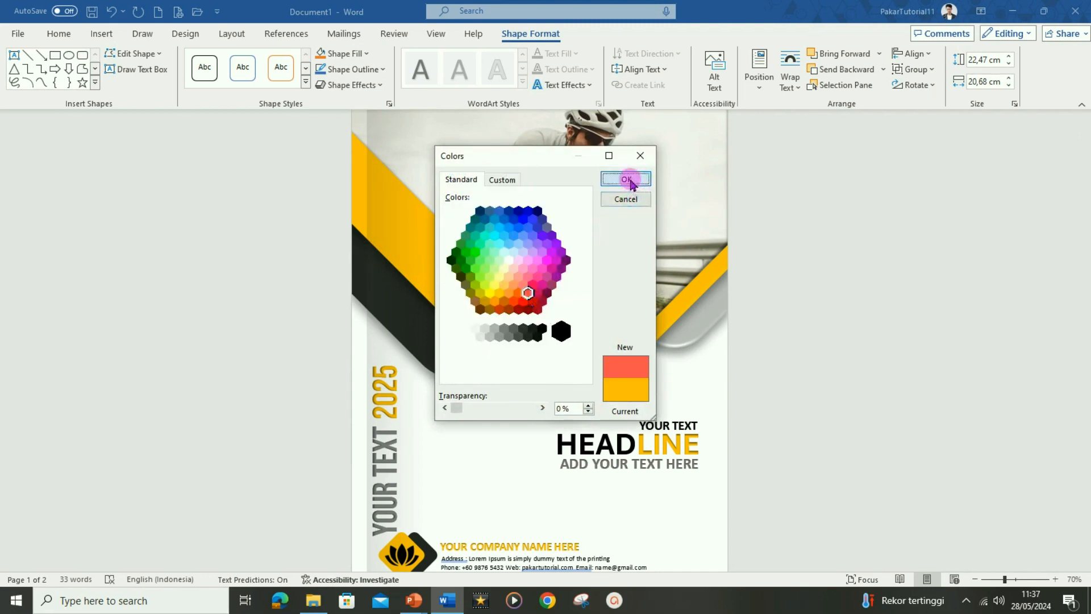
left_click(744, 390)
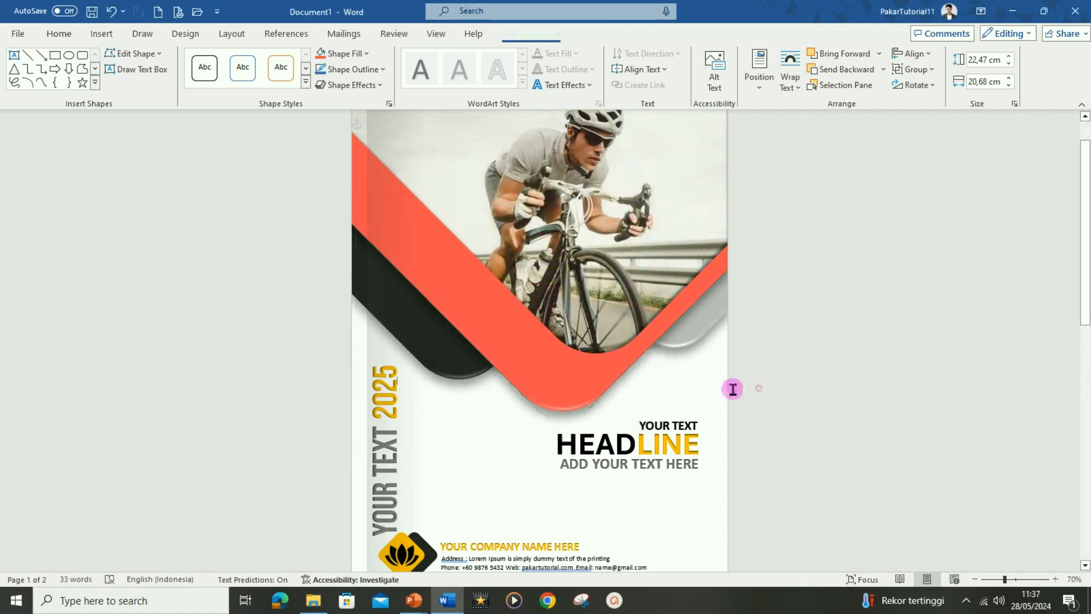
Apply the coral text colour to 'LINE' in HEADLINE and the year '2025', then select the company name box
left_click(670, 443)
left_click_drag(670, 443, 700, 445)
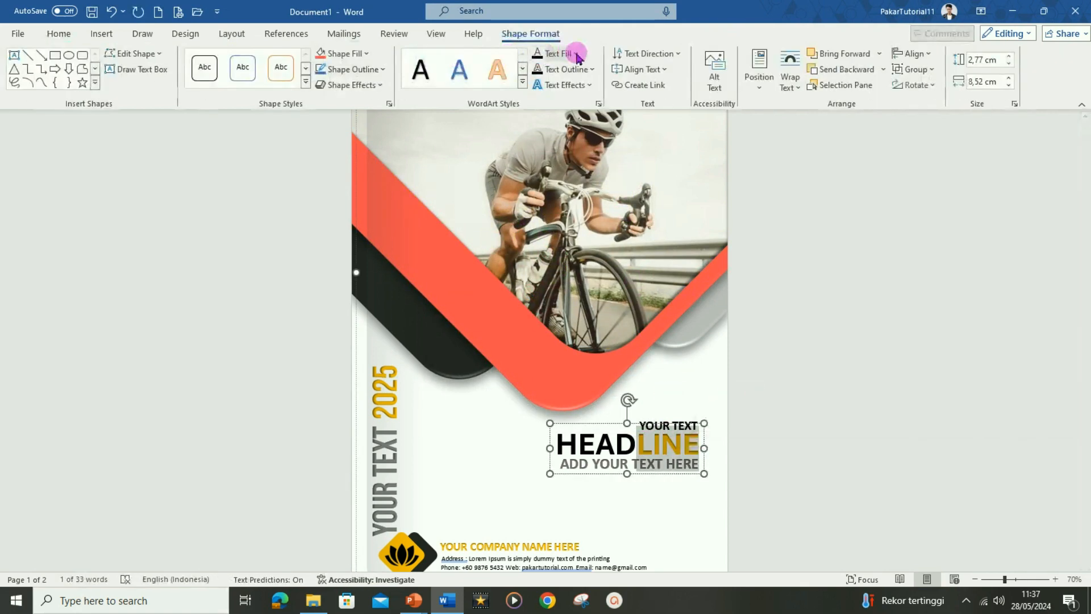
left_click(577, 56)
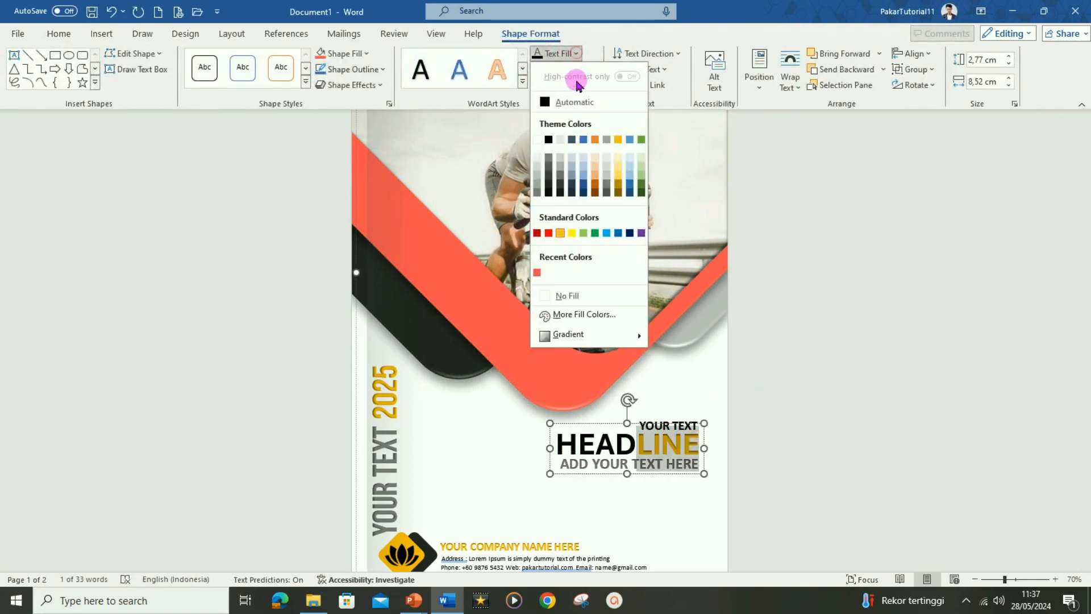
left_click(536, 273)
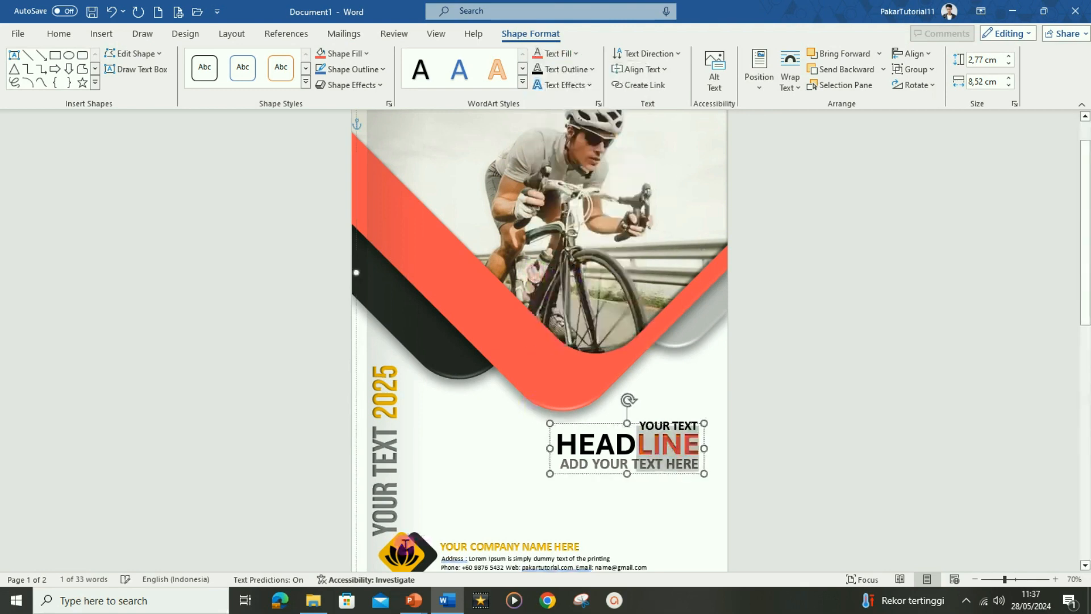
left_click(384, 417)
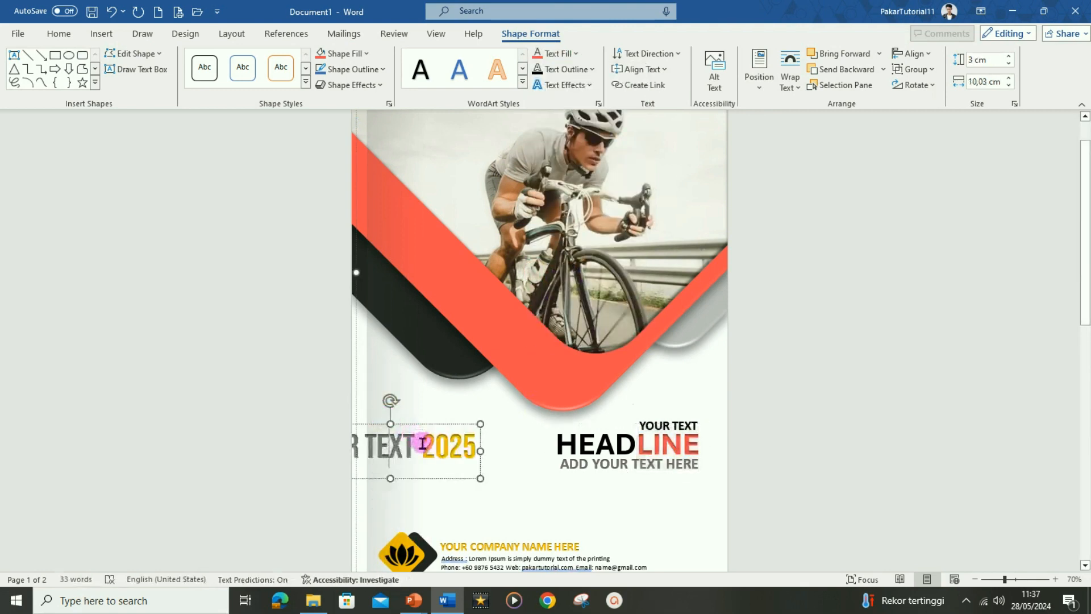
left_click_drag(423, 443, 491, 452)
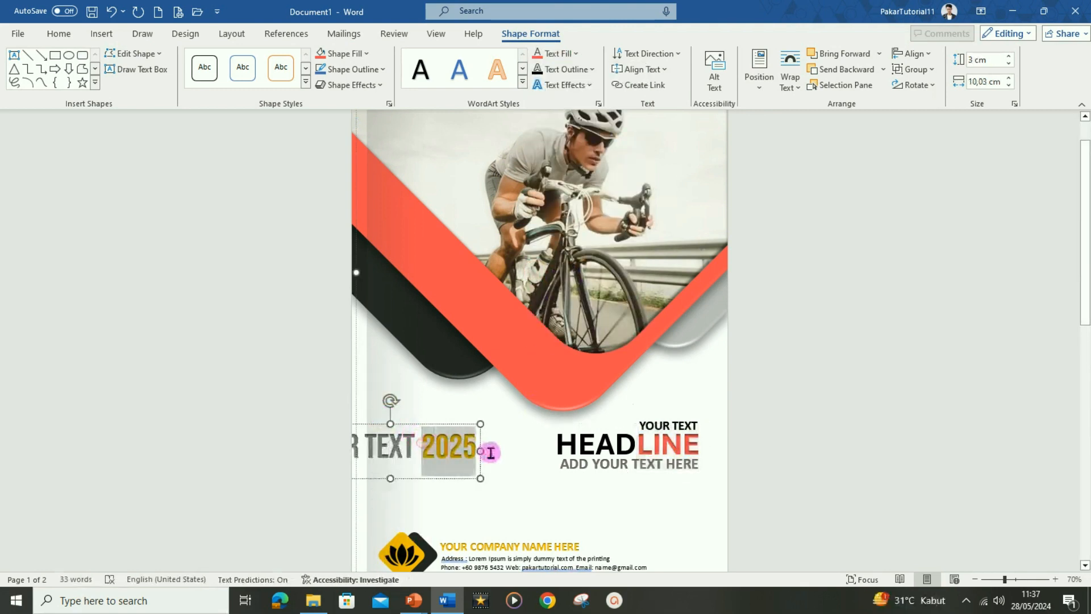
left_click(537, 55)
left_click(528, 544)
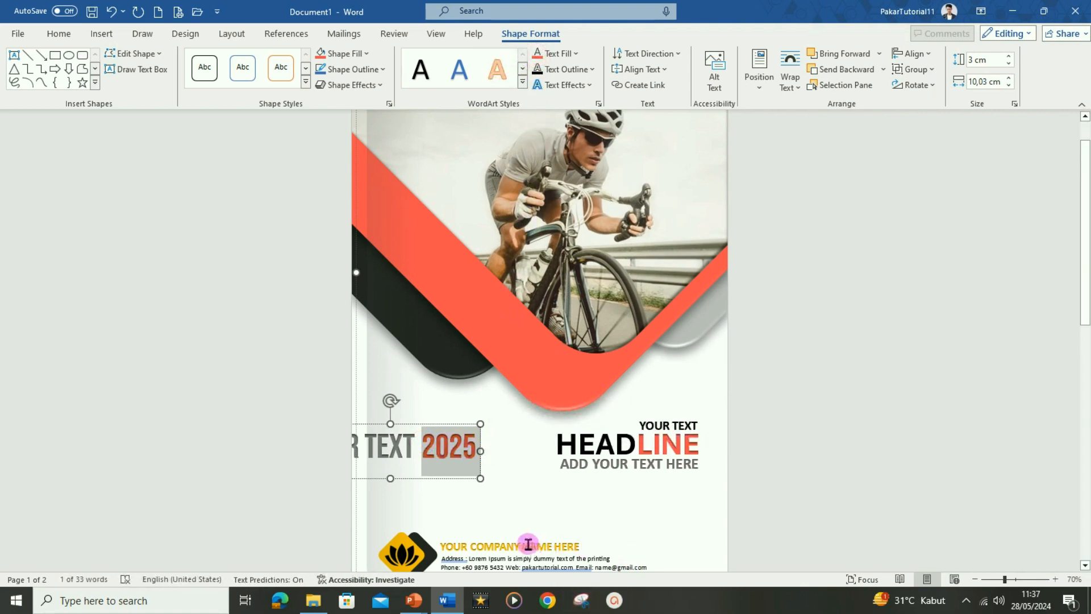
left_click(465, 538)
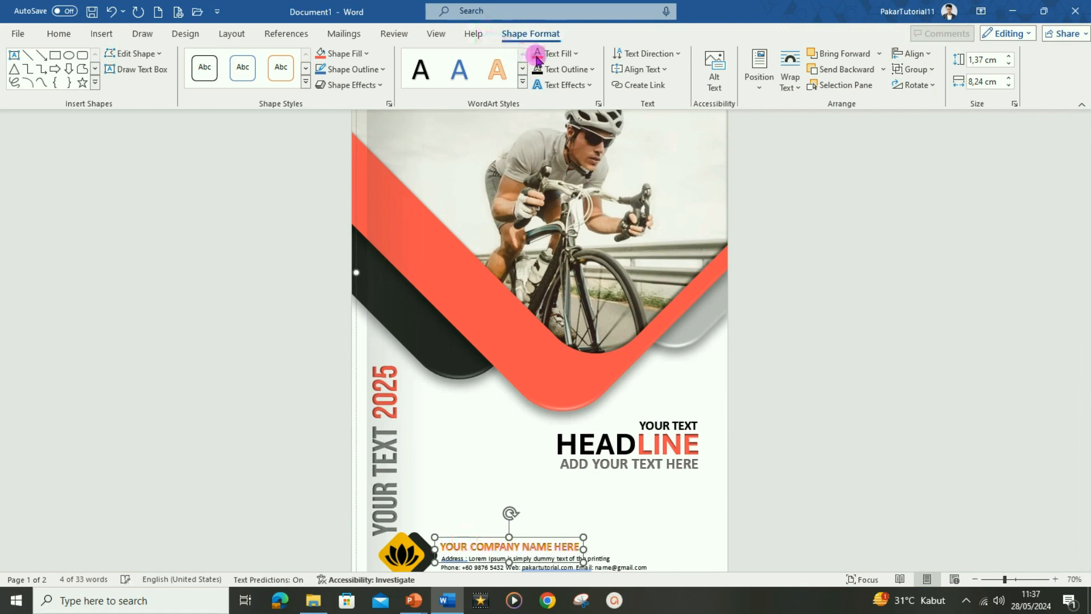